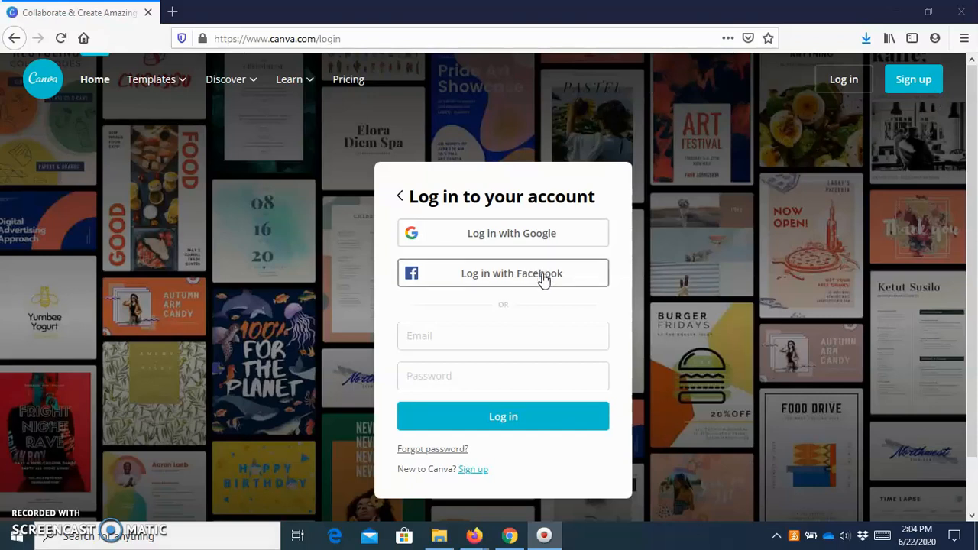
Log in to Canva with an existing Google account
{"action": "left_click", "coordinate": [508, 232]}
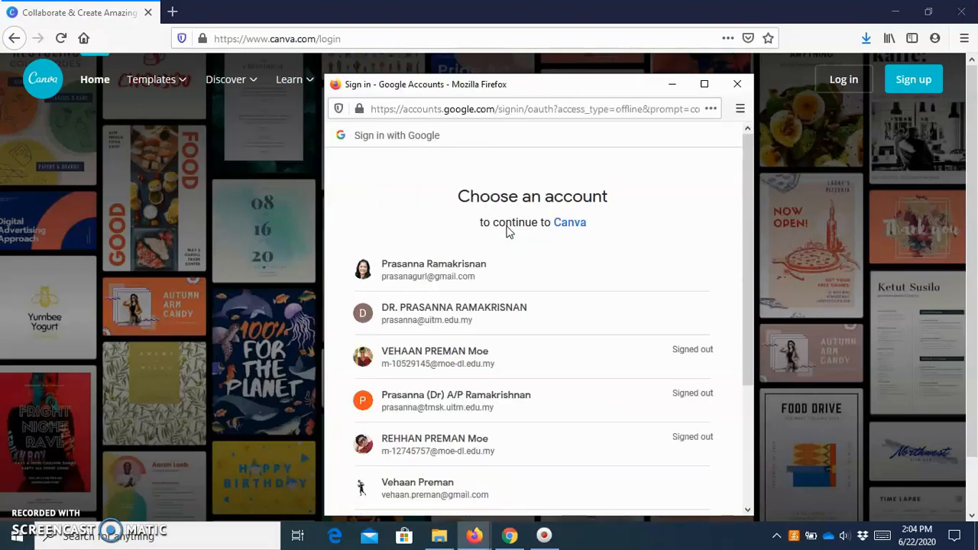
{"action": "left_click", "coordinate": [460, 281]}
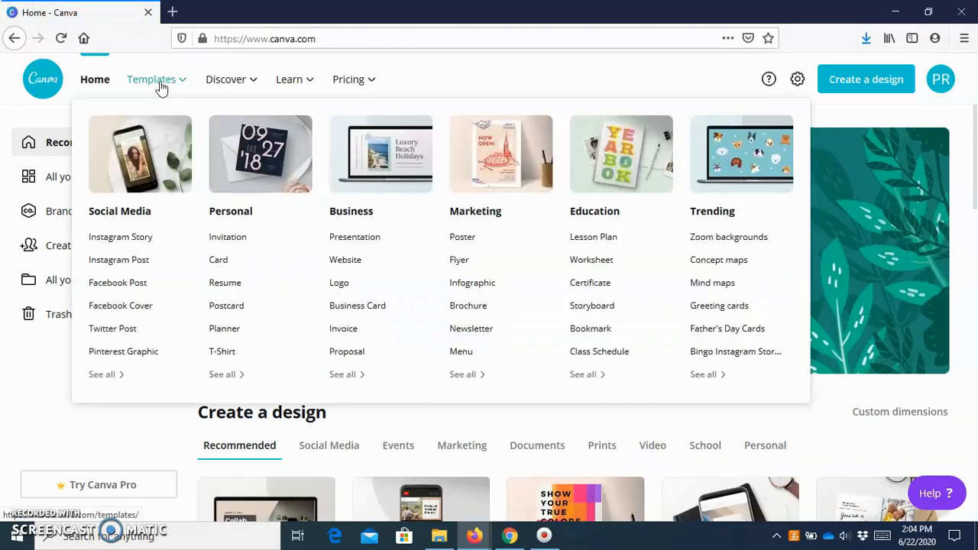
Return to the Canva home page and open the overview of all your designs
{"action": "mouse_move", "coordinate": [262, 81]}
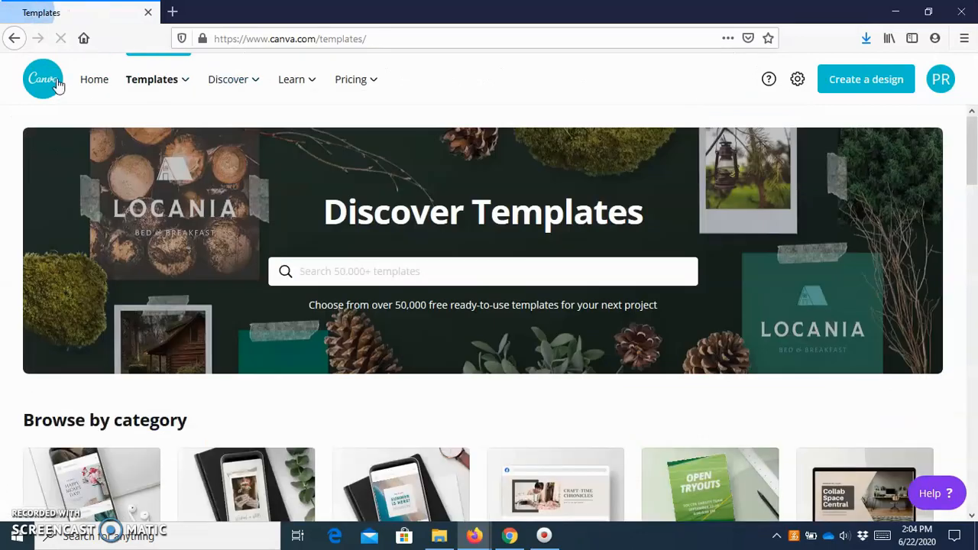
{"action": "left_click", "coordinate": [32, 84]}
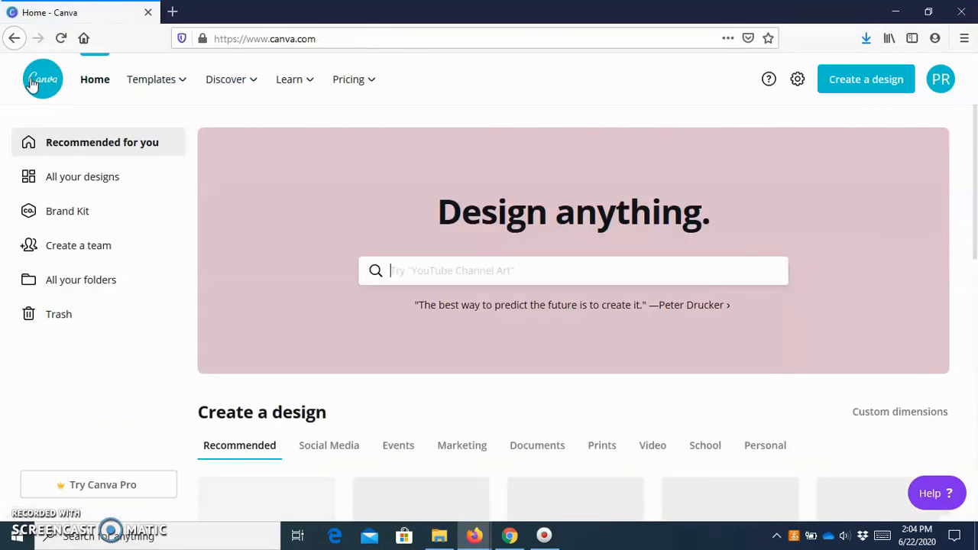
{"action": "left_click", "coordinate": [53, 177]}
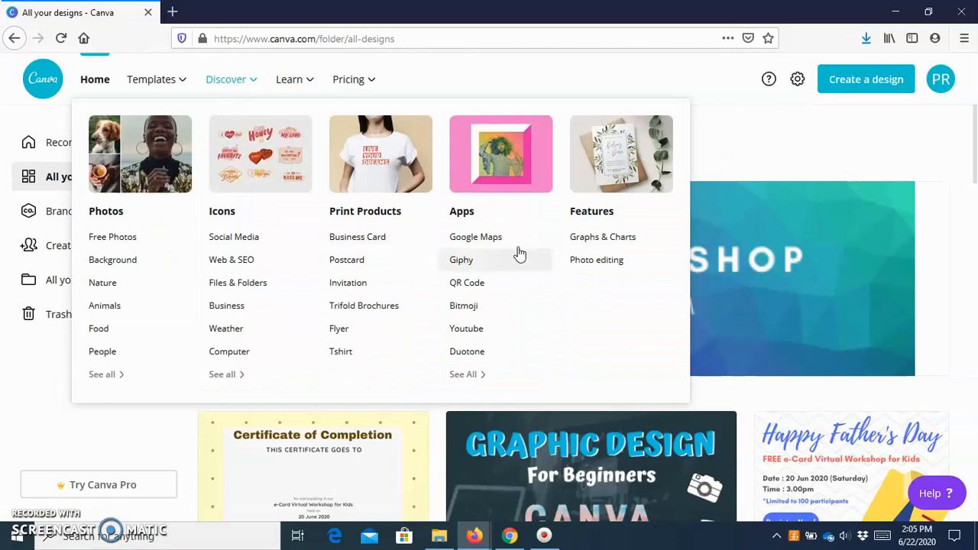
Open Canva's Features page and browse the design feature descriptions through to the resource links at the page end
{"action": "left_click", "coordinate": [590, 261]}
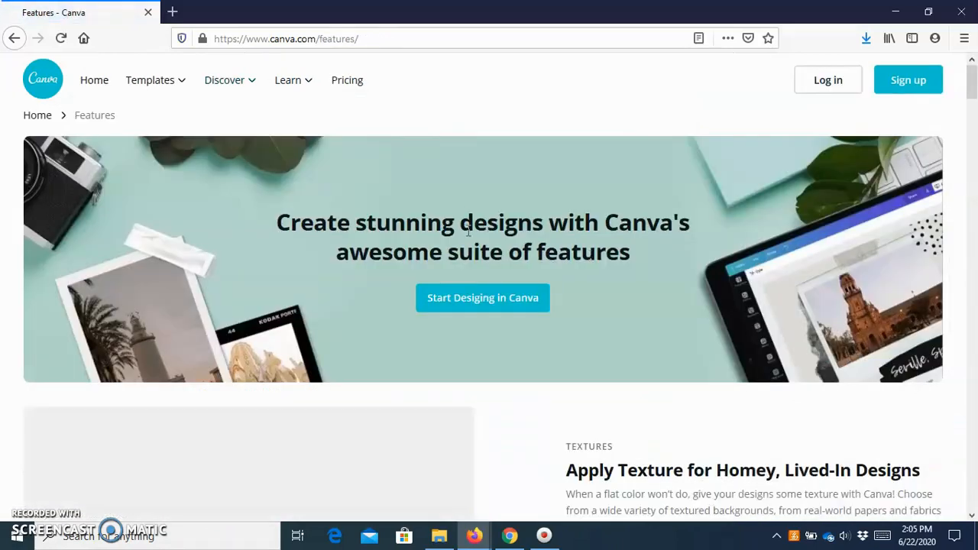
{"action": "scroll", "coordinate": [533, 312], "scroll_direction": "down", "scroll_amount": 3}
{"action": "scroll", "coordinate": [646, 390], "scroll_direction": "down", "scroll_amount": 6}
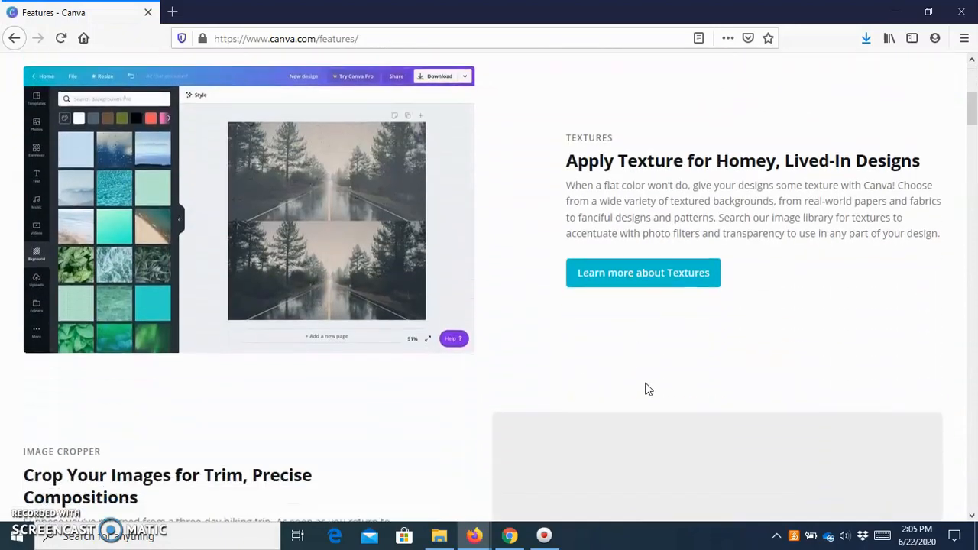
{"action": "scroll", "coordinate": [646, 390], "scroll_direction": "down", "scroll_amount": 10}
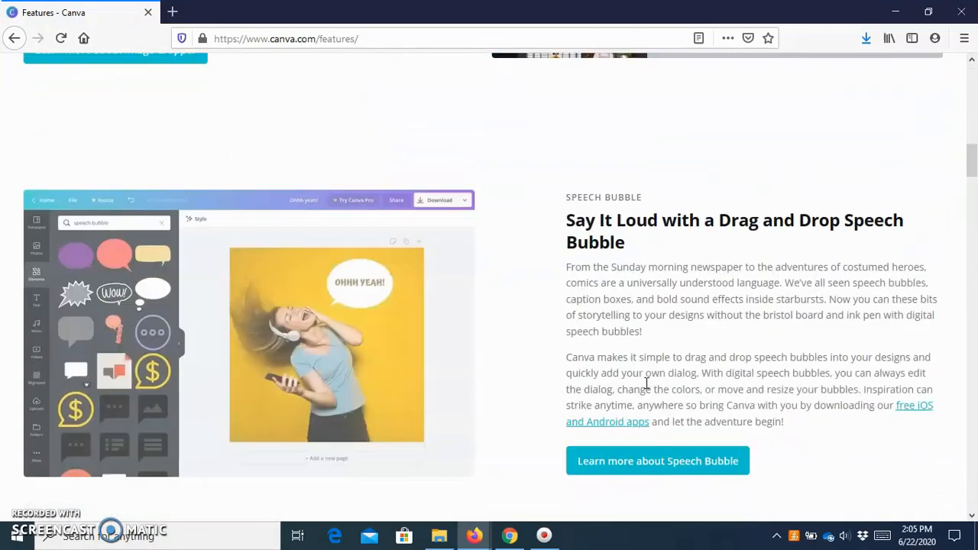
{"action": "scroll", "coordinate": [646, 390], "scroll_direction": "down", "scroll_amount": 20}
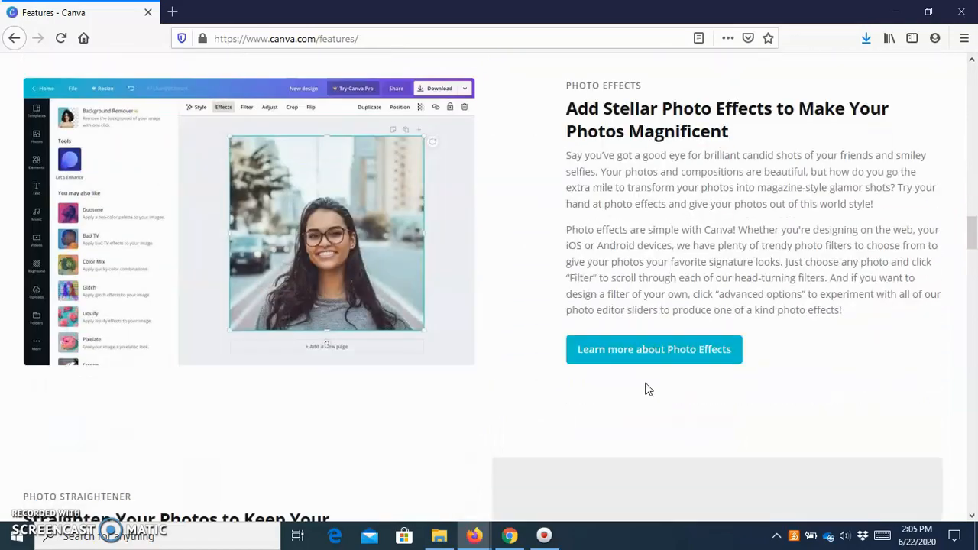
{"action": "scroll", "coordinate": [646, 390], "scroll_direction": "down", "scroll_amount": 20}
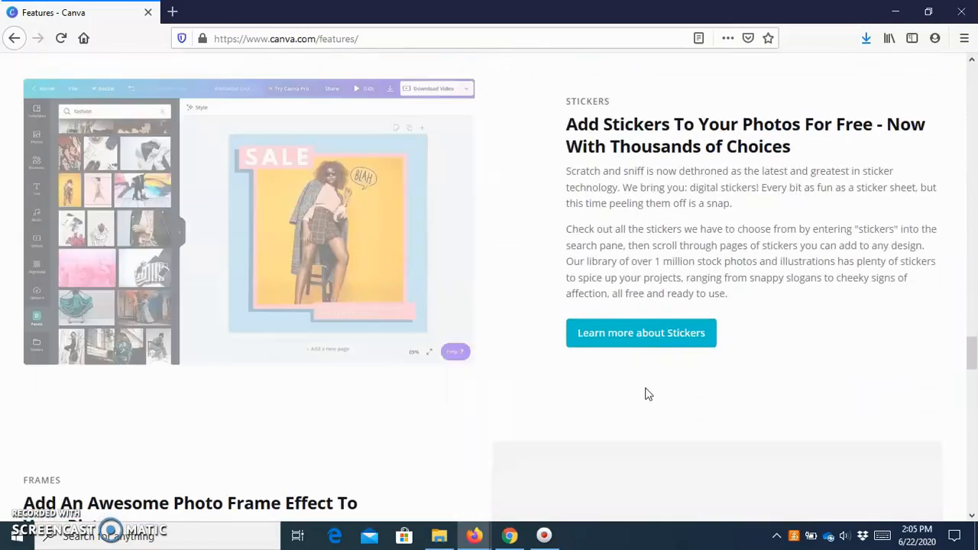
{"action": "scroll", "coordinate": [642, 439], "scroll_direction": "down", "scroll_amount": 10}
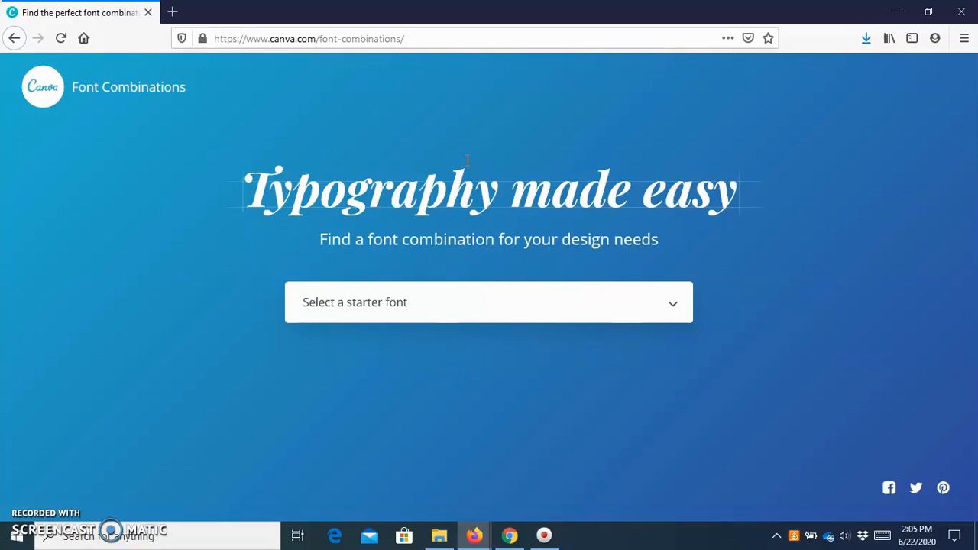
Choose Chivo as the starter font on the Font Combinations page to view its matching fonts
{"action": "left_click", "coordinate": [376, 305]}
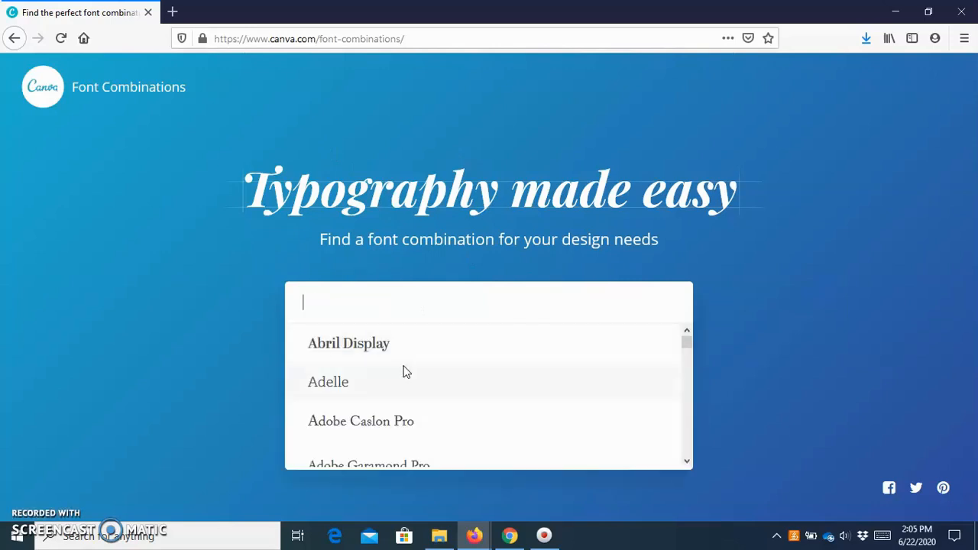
{"action": "scroll", "coordinate": [404, 395], "scroll_direction": "down", "scroll_amount": 3}
{"action": "scroll", "coordinate": [396, 390], "scroll_direction": "up", "scroll_amount": 3}
{"action": "scroll", "coordinate": [393, 382], "scroll_direction": "down", "scroll_amount": 5}
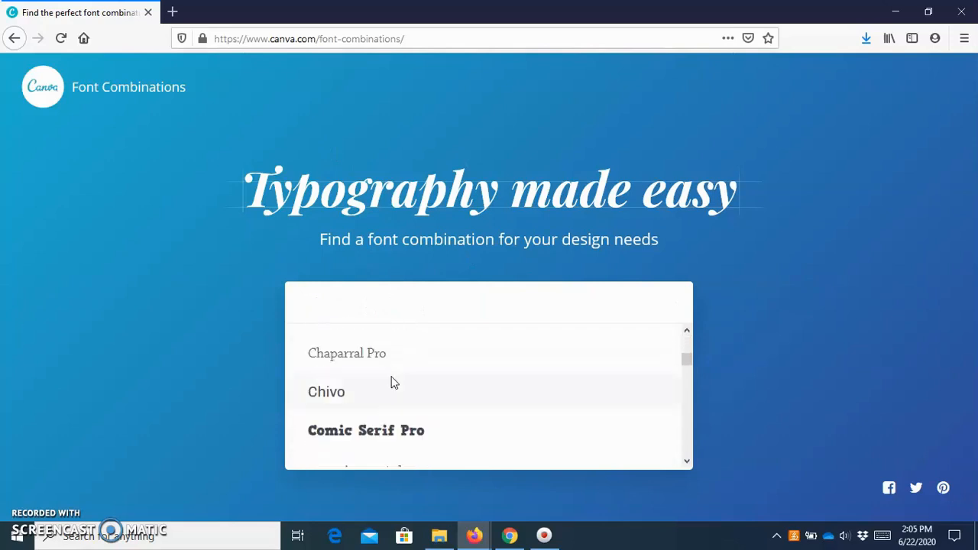
{"action": "left_click", "coordinate": [355, 405]}
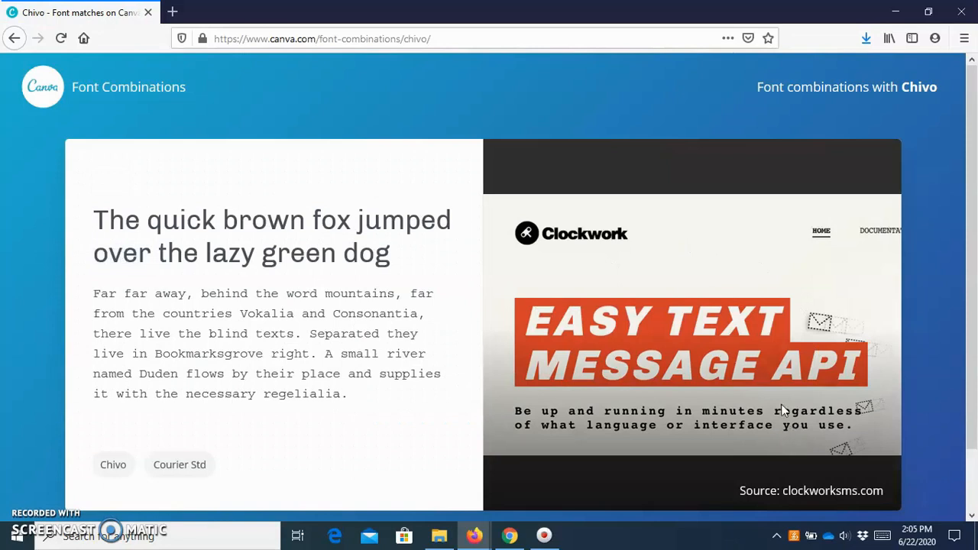
Go back to the Features page and open the Palette generator resource
{"action": "left_click", "coordinate": [31, 90]}
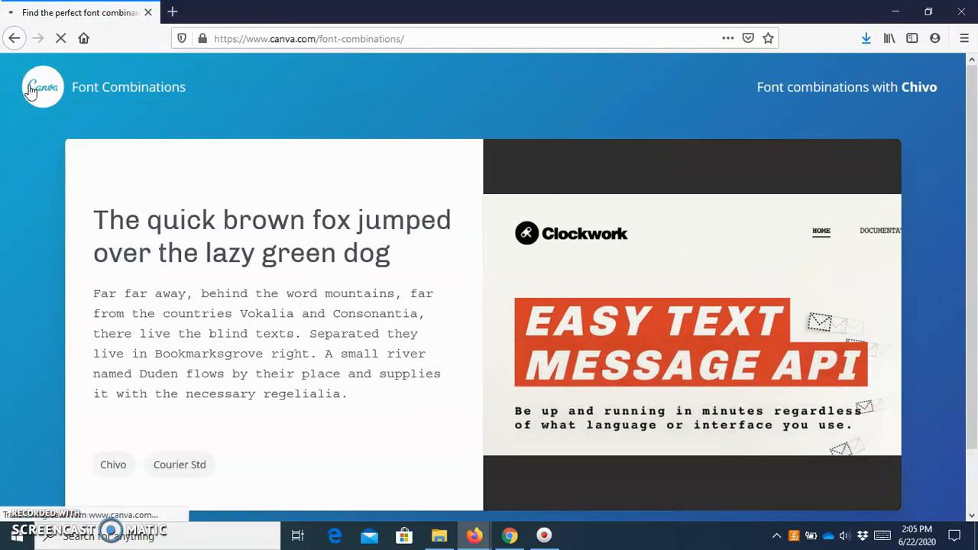
{"action": "left_click", "coordinate": [14, 39]}
{"action": "left_click", "coordinate": [15, 39]}
{"action": "left_click", "coordinate": [15, 39]}
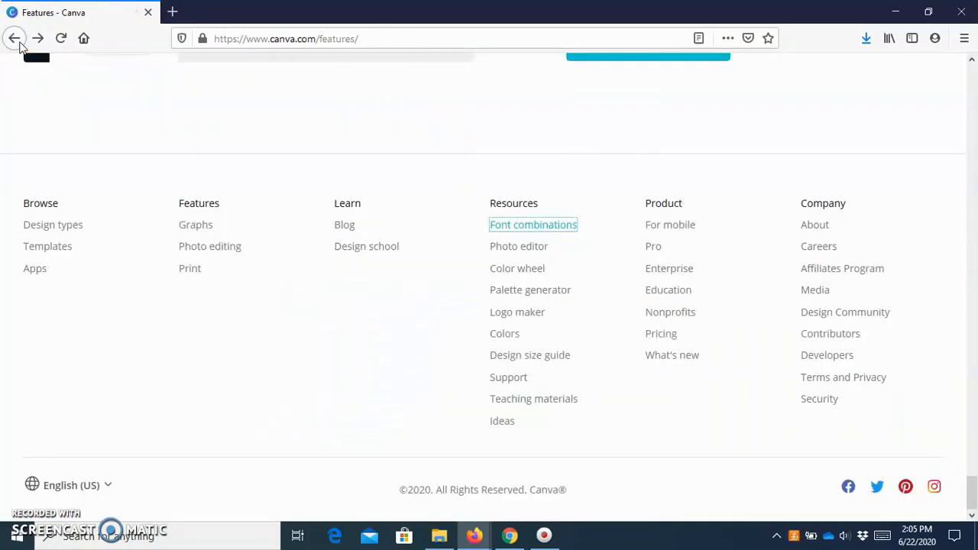
{"action": "left_click", "coordinate": [530, 296]}
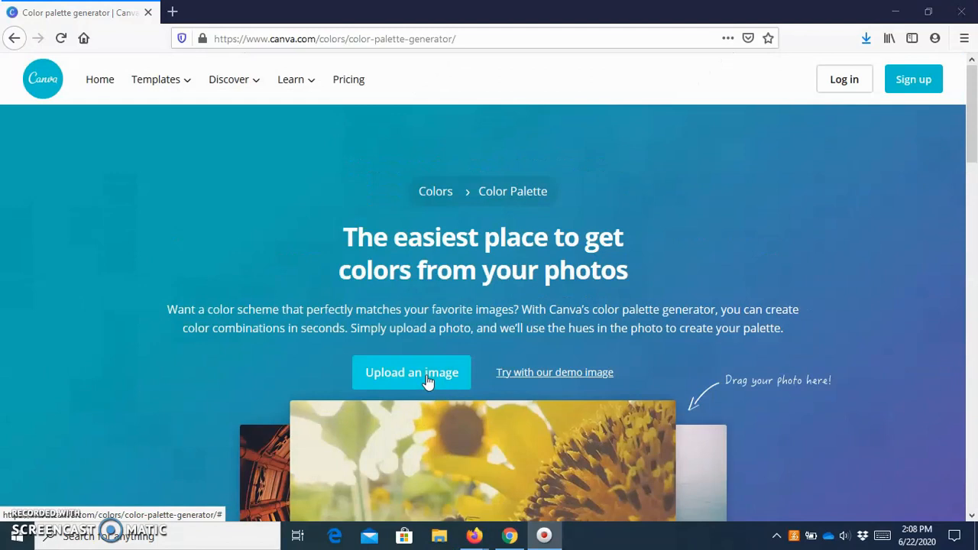
Look over the sample palette, and upload the pink megaphone illustration from the Pictures folder to the color palette generator
{"action": "scroll", "coordinate": [646, 430], "scroll_direction": "down", "scroll_amount": 8}
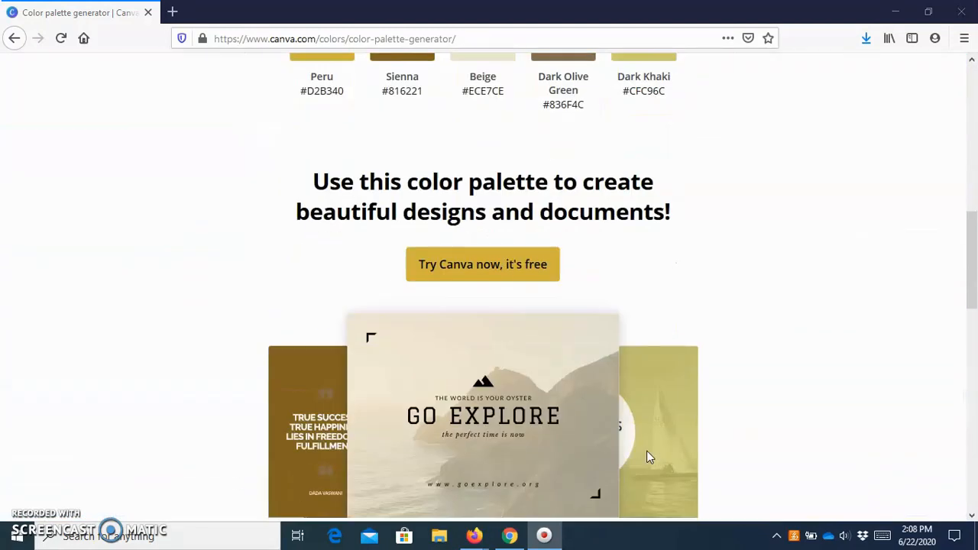
{"action": "scroll", "coordinate": [647, 454], "scroll_direction": "down", "scroll_amount": 7}
{"action": "scroll", "coordinate": [647, 454], "scroll_direction": "up", "scroll_amount": 3}
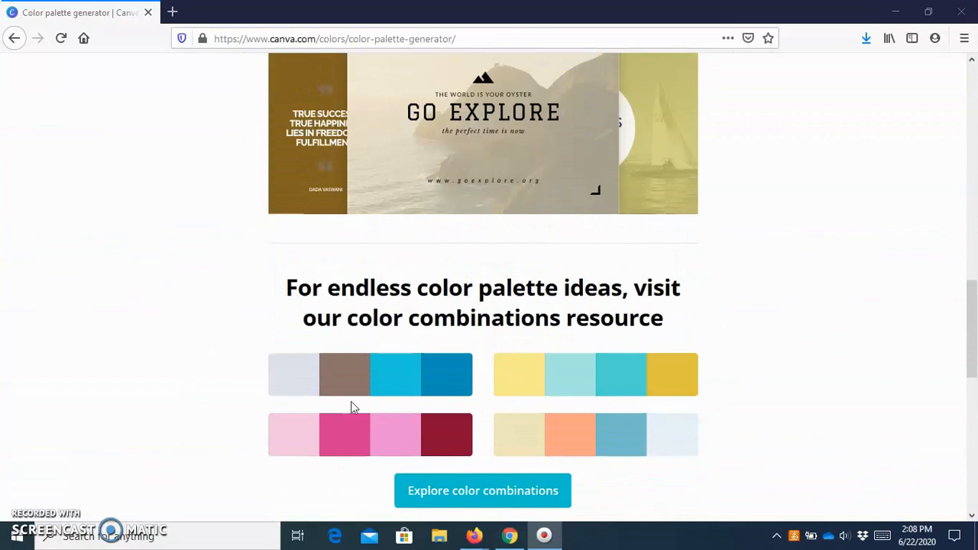
{"action": "scroll", "coordinate": [509, 386], "scroll_direction": "up", "scroll_amount": 8}
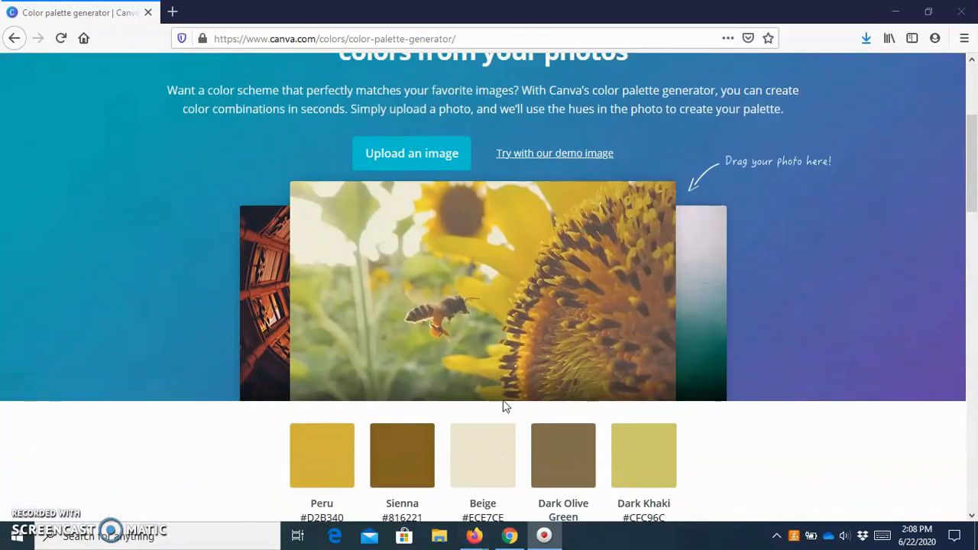
{"action": "scroll", "coordinate": [505, 405], "scroll_direction": "up", "scroll_amount": 2}
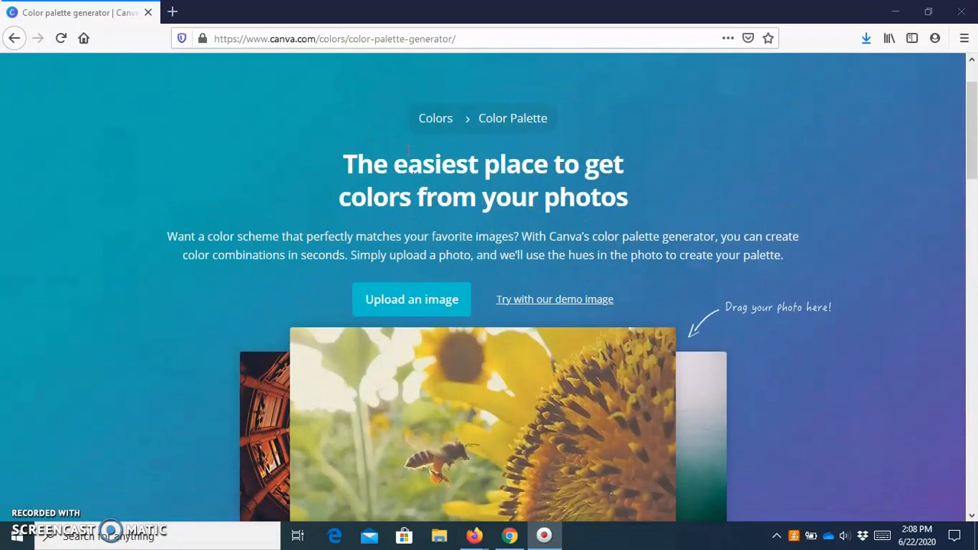
{"action": "left_click", "coordinate": [439, 299]}
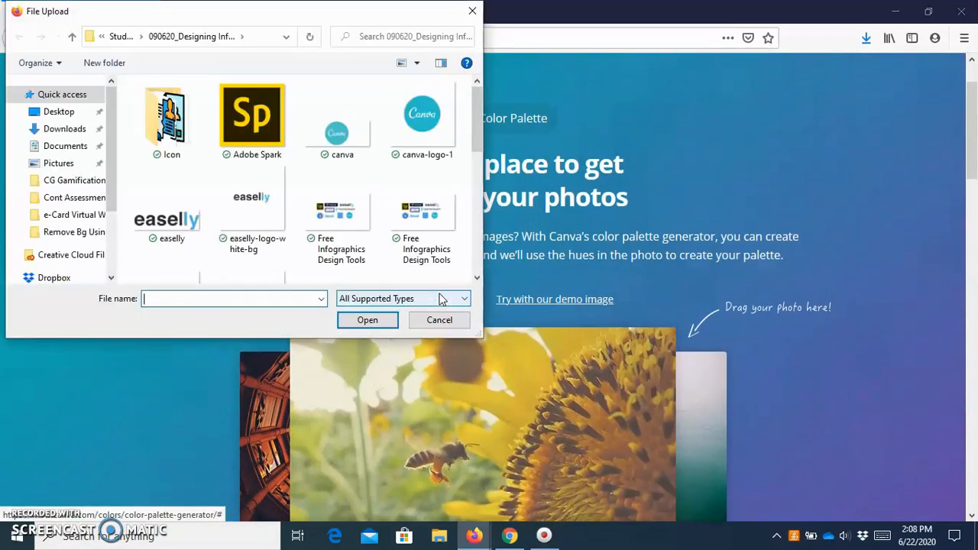
{"action": "left_click", "coordinate": [47, 166]}
{"action": "double_click", "coordinate": [438, 132]}
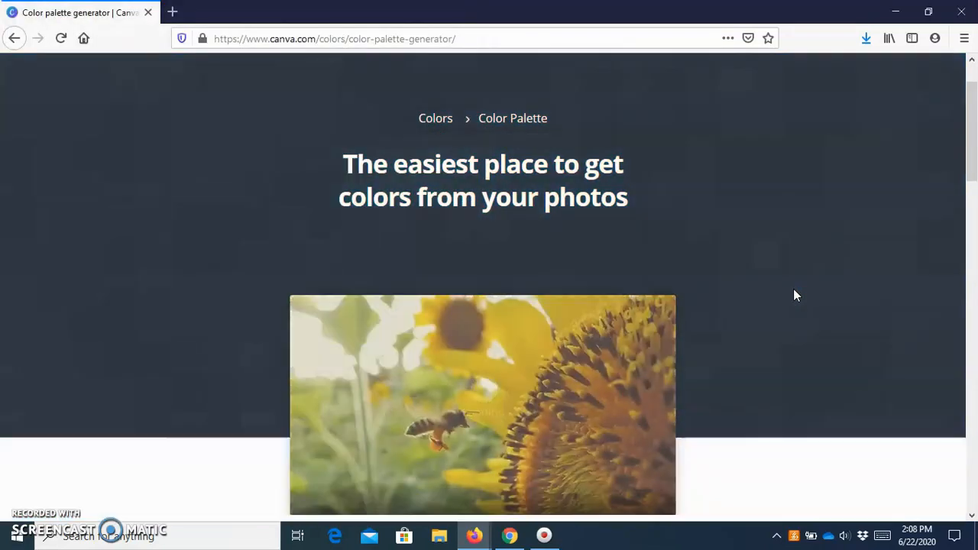
Examine the color palette generated from the megaphone image and the sample designs and palette ideas below it
{"action": "scroll", "coordinate": [794, 289], "scroll_direction": "down", "scroll_amount": 1}
{"action": "scroll", "coordinate": [794, 296], "scroll_direction": "down", "scroll_amount": 5}
{"action": "scroll", "coordinate": [703, 280], "scroll_direction": "up", "scroll_amount": 3}
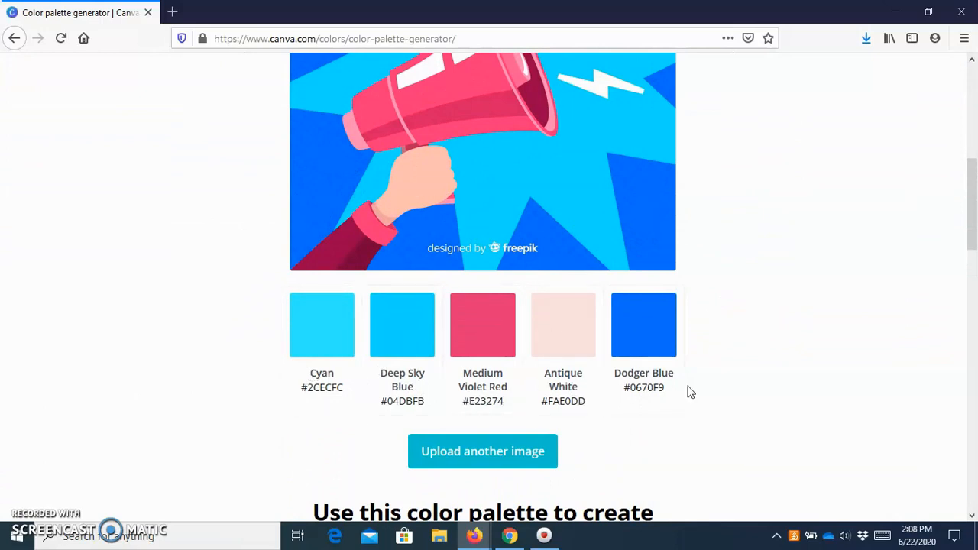
{"action": "scroll", "coordinate": [540, 393], "scroll_direction": "down", "scroll_amount": 10}
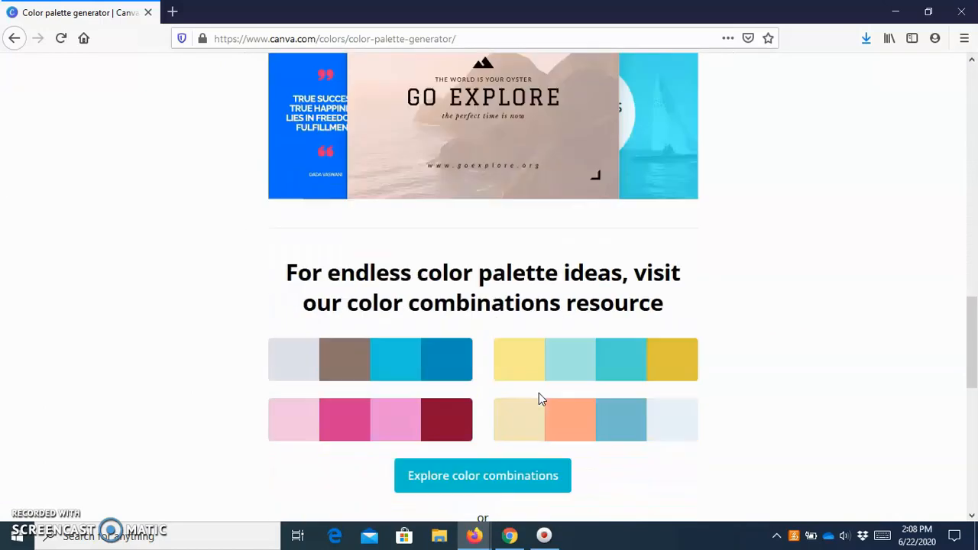
{"action": "scroll", "coordinate": [540, 393], "scroll_direction": "up", "scroll_amount": 3}
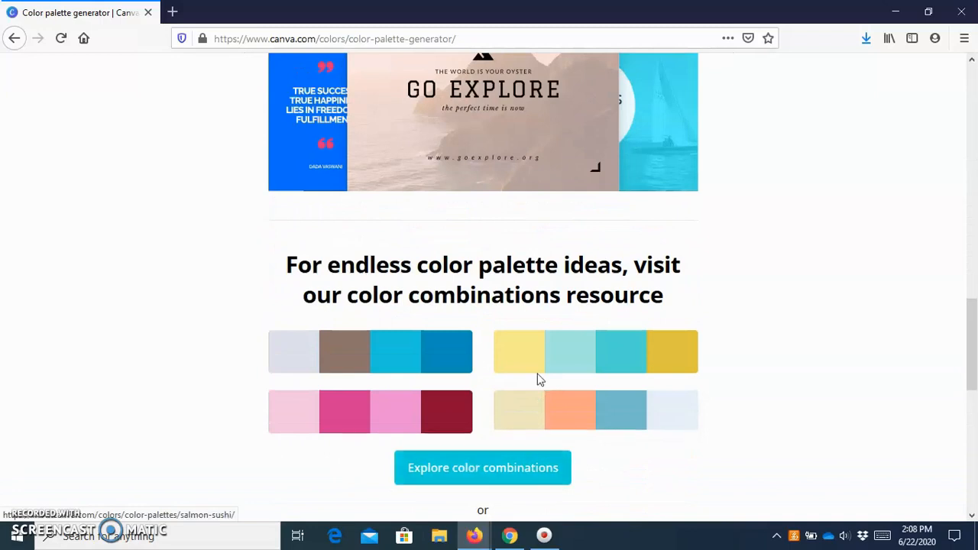
Open the color combinations resource and browse its collection of ready-made color palettes
{"action": "left_click", "coordinate": [451, 481]}
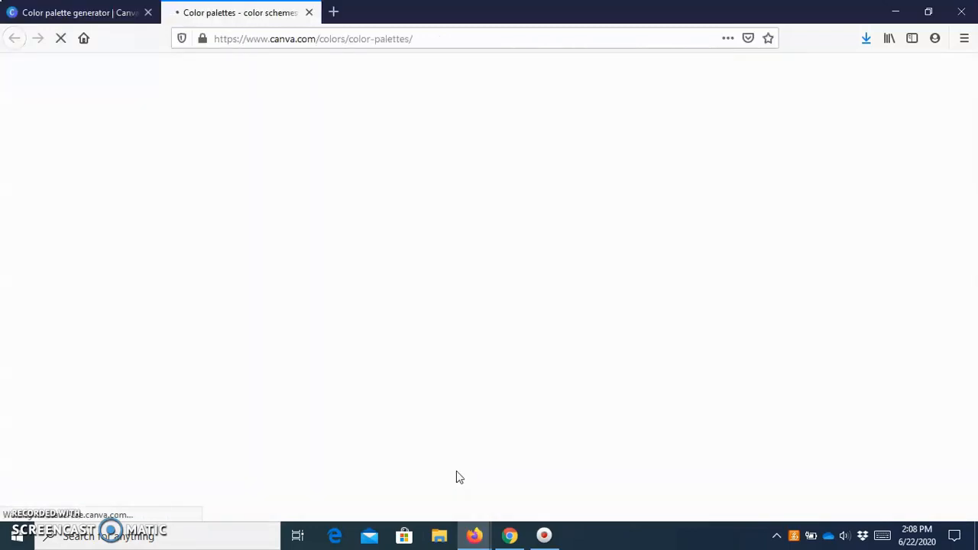
{"action": "scroll", "coordinate": [502, 445], "scroll_direction": "down", "scroll_amount": 5}
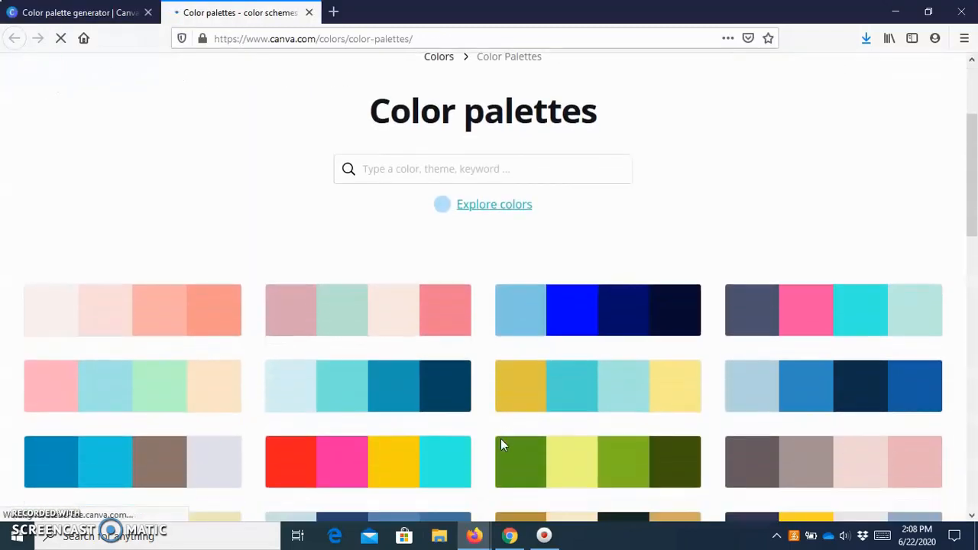
{"action": "scroll", "coordinate": [502, 446], "scroll_direction": "down", "scroll_amount": 8}
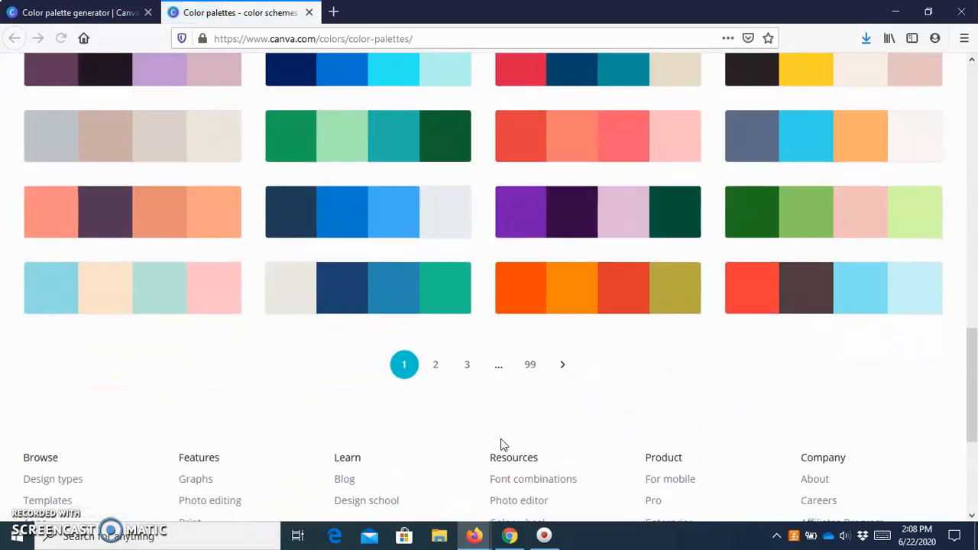
{"action": "scroll", "coordinate": [503, 445], "scroll_direction": "up", "scroll_amount": 12}
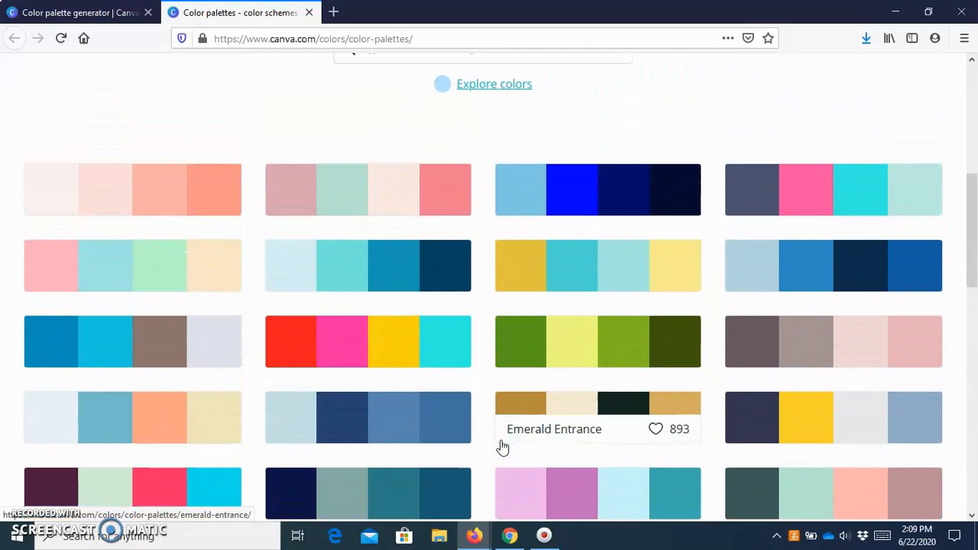
{"action": "scroll", "coordinate": [502, 445], "scroll_direction": "up", "scroll_amount": 5}
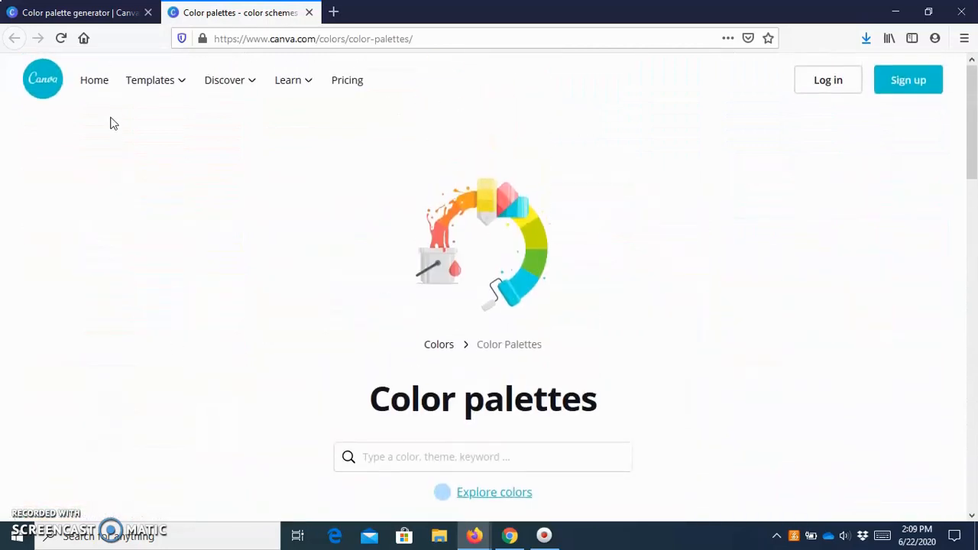
Return to the Canva home page and create a new YouTube Thumbnail design from the list of design types
{"action": "left_click", "coordinate": [48, 93]}
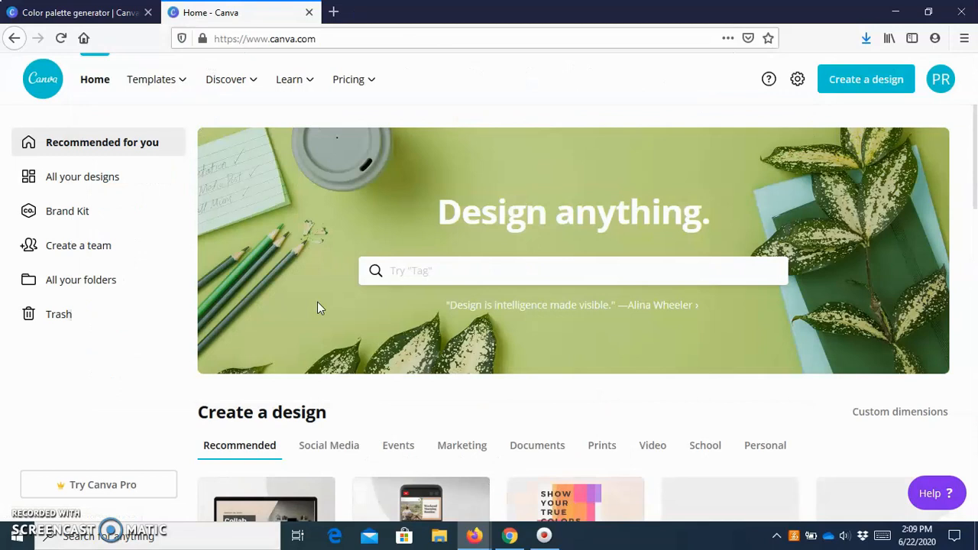
{"action": "left_click", "coordinate": [857, 86]}
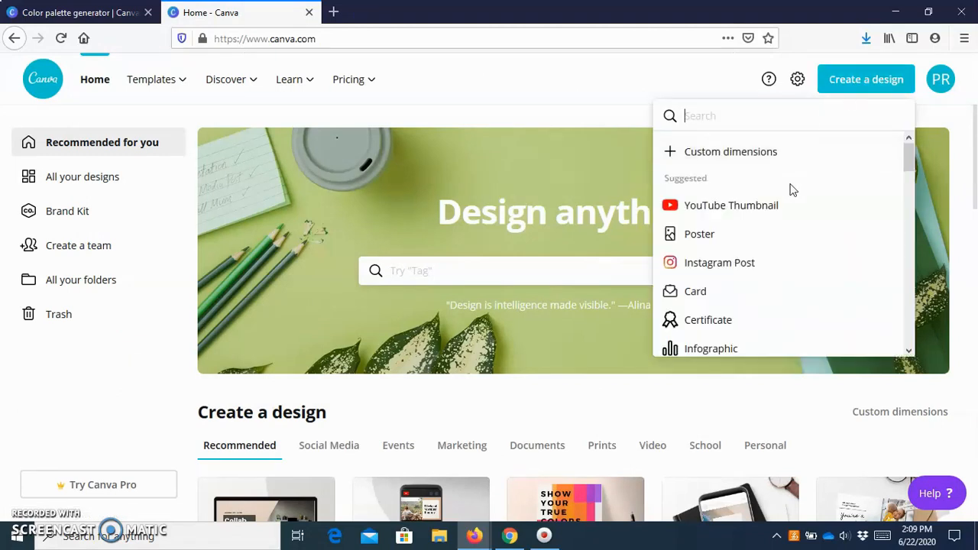
{"action": "scroll", "coordinate": [734, 183], "scroll_direction": "down", "scroll_amount": 5}
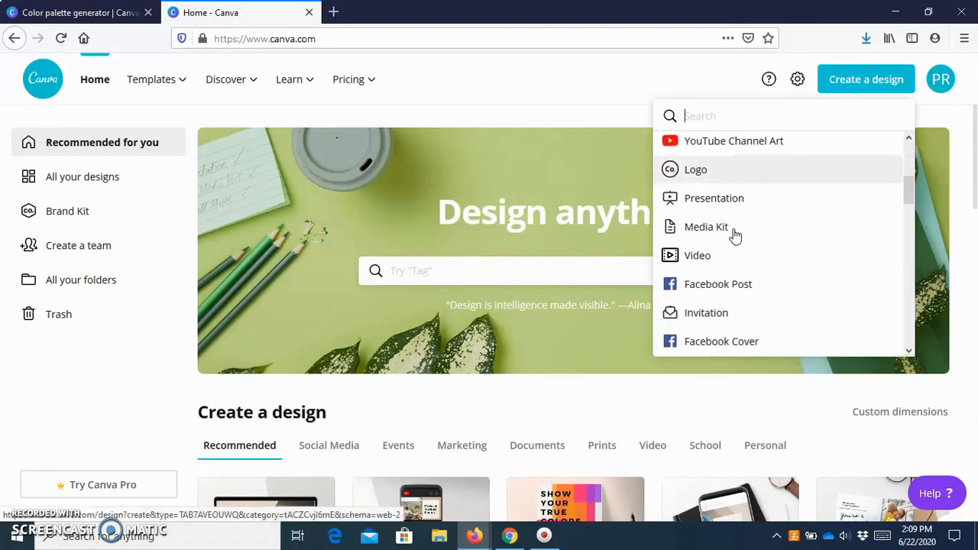
{"action": "scroll", "coordinate": [738, 242], "scroll_direction": "down", "scroll_amount": 1}
{"action": "scroll", "coordinate": [727, 221], "scroll_direction": "up", "scroll_amount": 6}
{"action": "scroll", "coordinate": [726, 222], "scroll_direction": "down", "scroll_amount": 1}
{"action": "scroll", "coordinate": [726, 221], "scroll_direction": "down", "scroll_amount": 5}
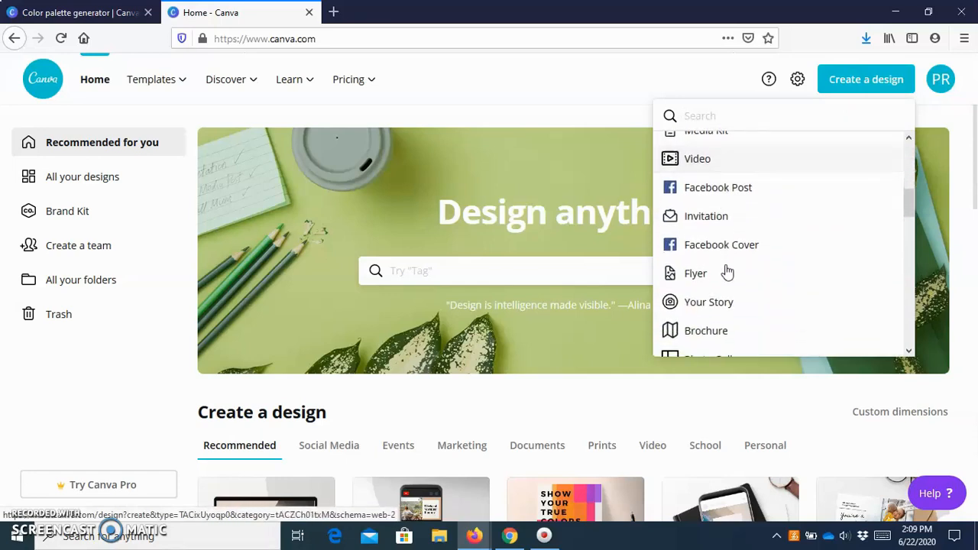
{"action": "scroll", "coordinate": [727, 273], "scroll_direction": "up", "scroll_amount": 2}
{"action": "scroll", "coordinate": [727, 272], "scroll_direction": "up", "scroll_amount": 2}
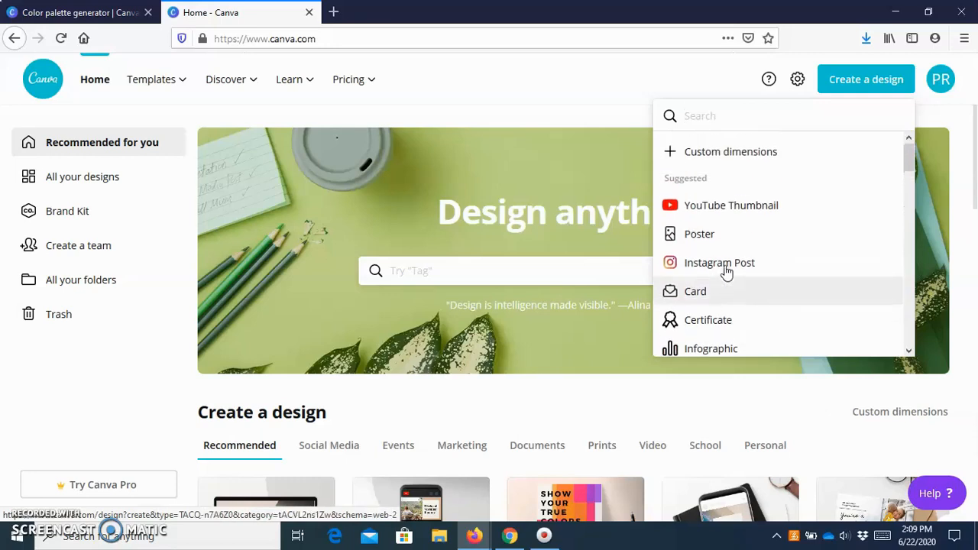
{"action": "left_click", "coordinate": [741, 218]}
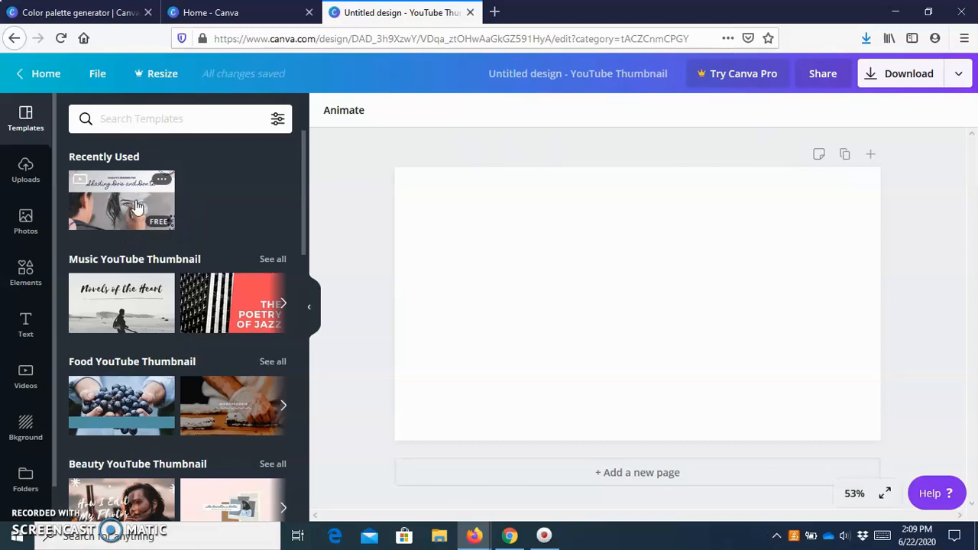
Look over the suggested thumbnail templates and name the untitled design "Youtube_Graphic Design"
{"action": "scroll", "coordinate": [144, 332], "scroll_direction": "down", "scroll_amount": 2}
{"action": "scroll", "coordinate": [144, 333], "scroll_direction": "down", "scroll_amount": 10}
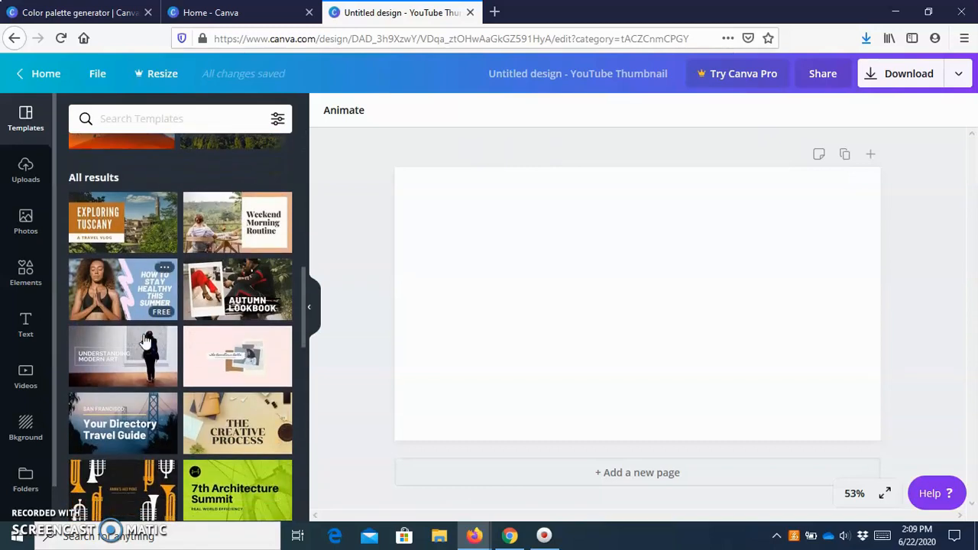
{"action": "scroll", "coordinate": [144, 335], "scroll_direction": "up", "scroll_amount": 10}
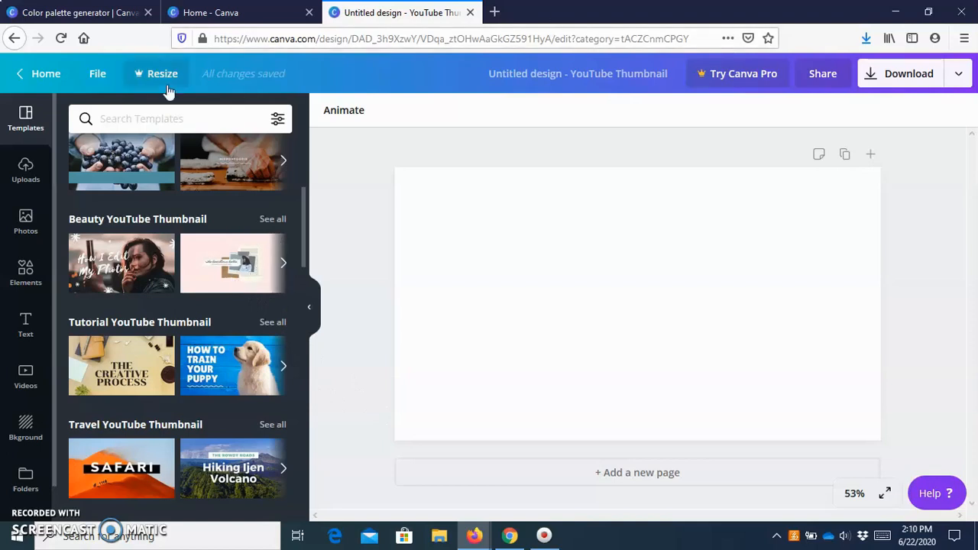
{"action": "left_click", "coordinate": [493, 73]}
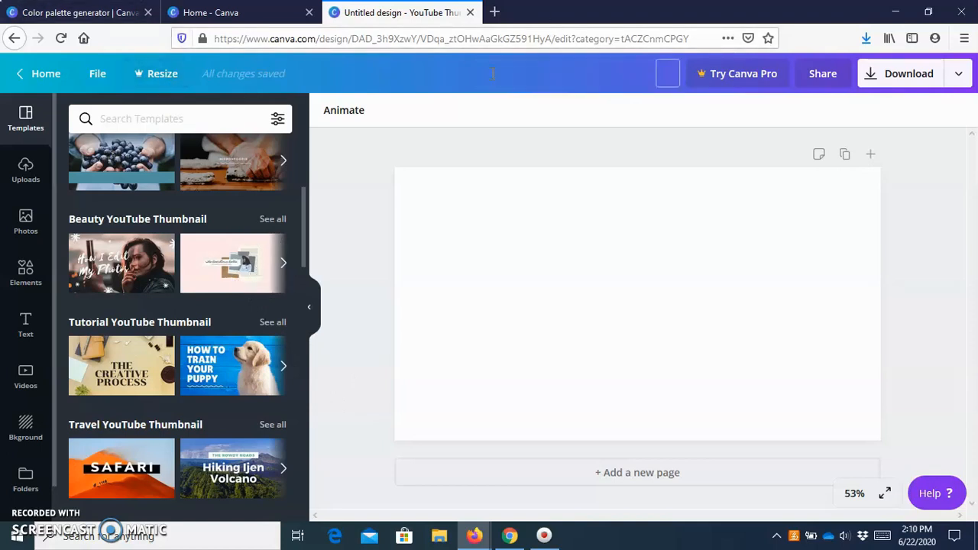
{"action": "type", "text": "Youtube_Gr"}
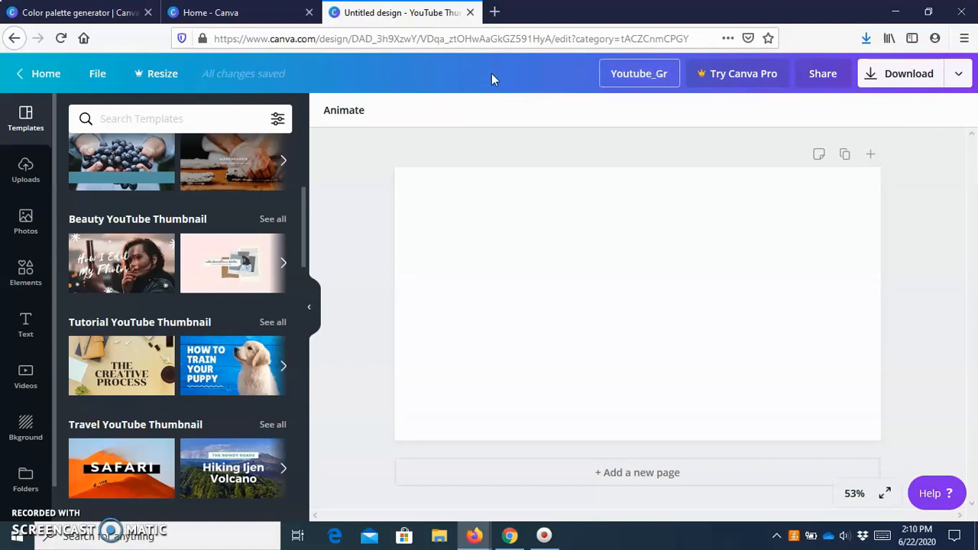
{"action": "type", "text": "aphic Design"}
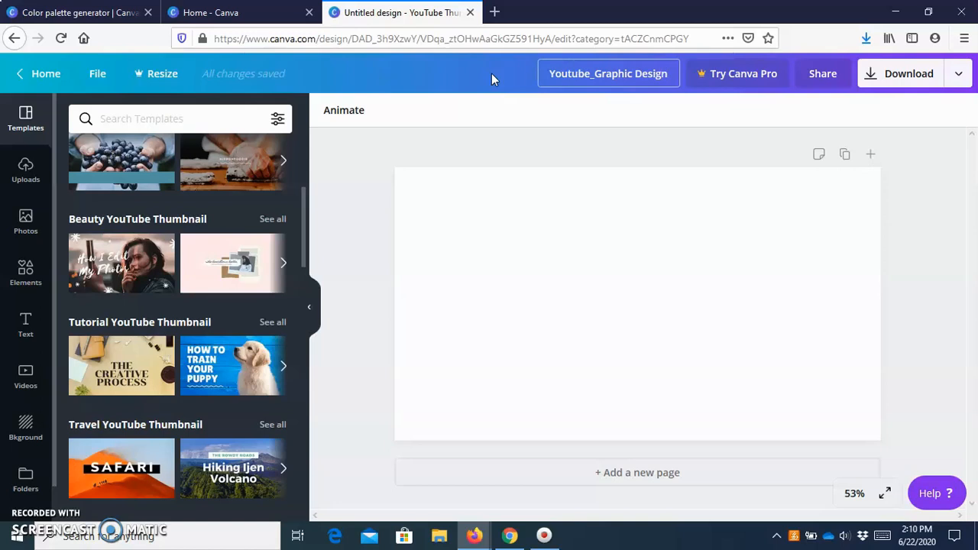
{"action": "left_click", "coordinate": [340, 247]}
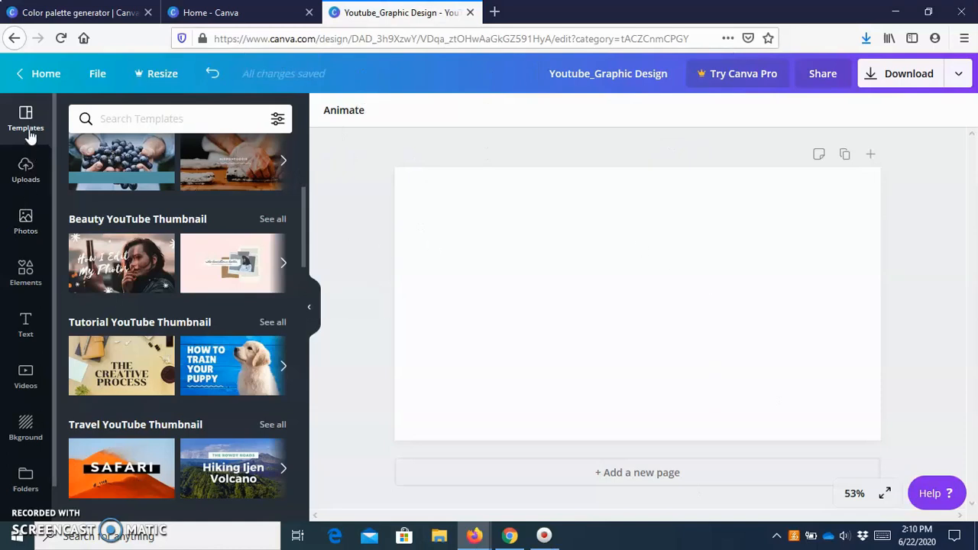
Look over the editor's design resource categories, including the uploaded images and the stock photos
{"action": "scroll", "coordinate": [26, 183], "scroll_direction": "down", "scroll_amount": 1}
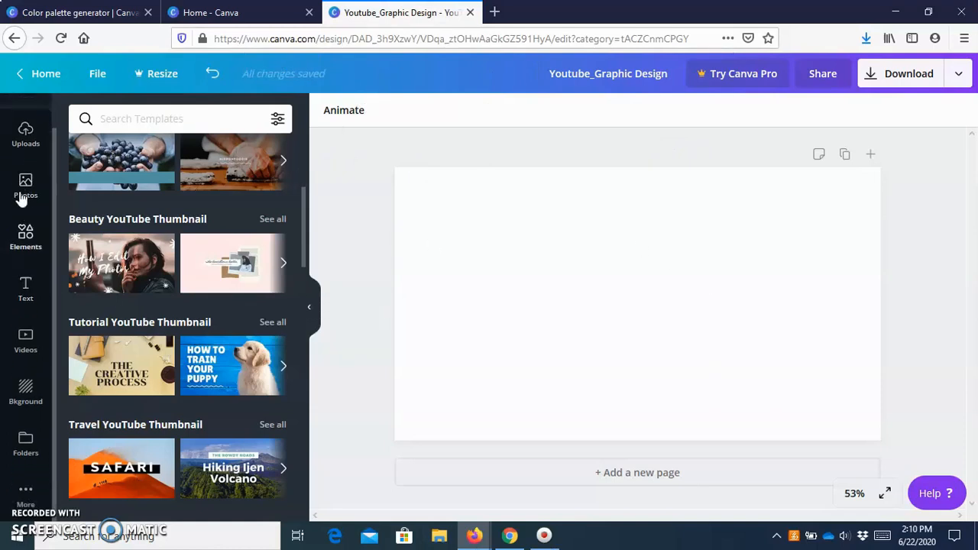
{"action": "scroll", "coordinate": [26, 436], "scroll_direction": "up", "scroll_amount": 1}
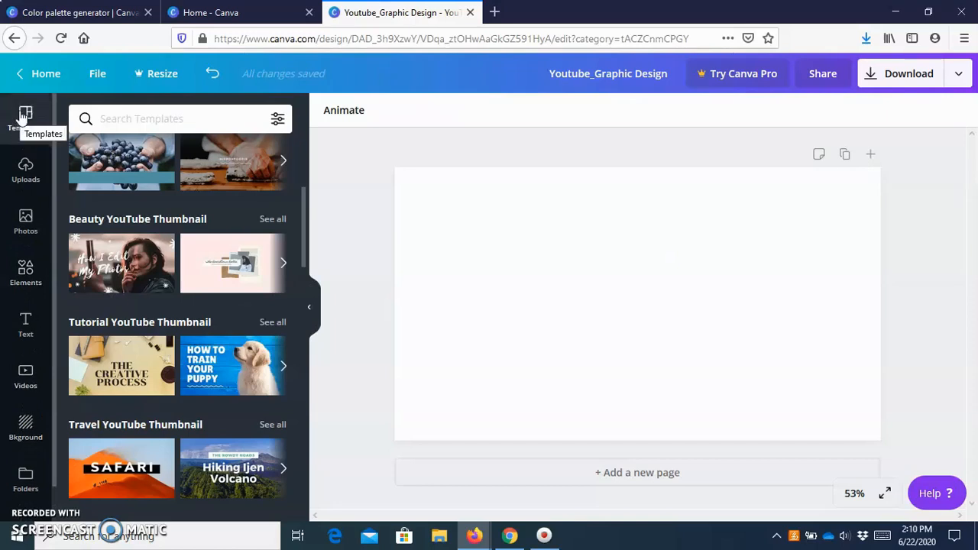
{"action": "left_click", "coordinate": [25, 177]}
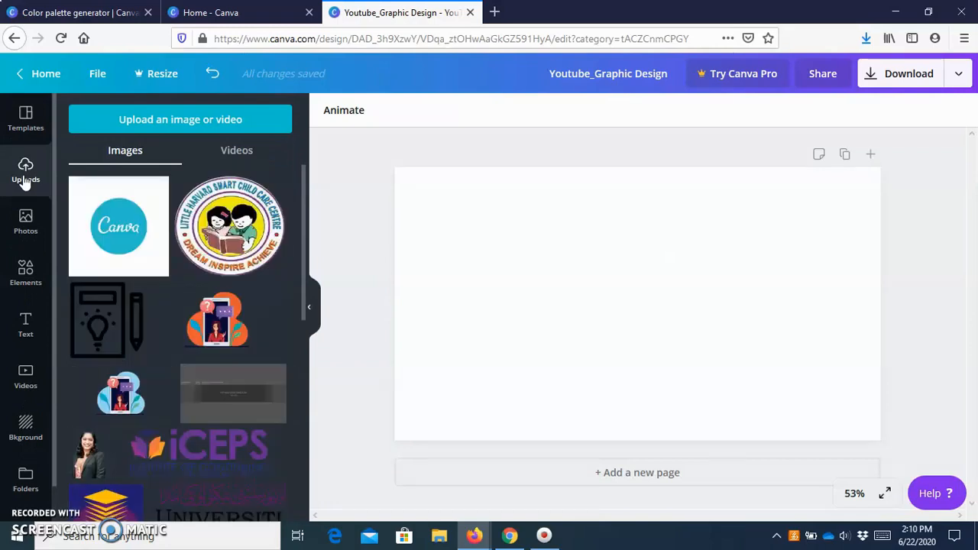
{"action": "left_click", "coordinate": [25, 220]}
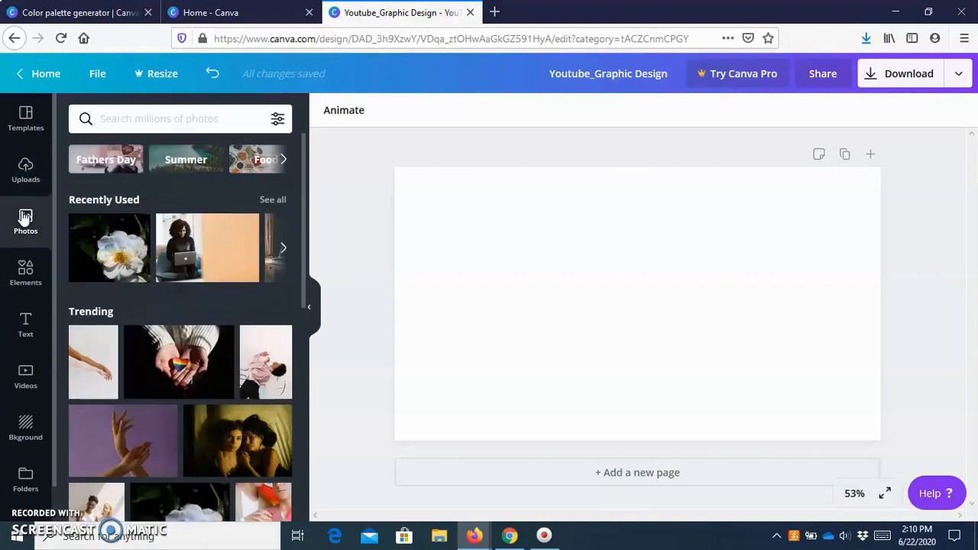
Examine the available elements, including grids, shapes, frames, stickers, gradients and the illustration collections
{"action": "left_click", "coordinate": [32, 278]}
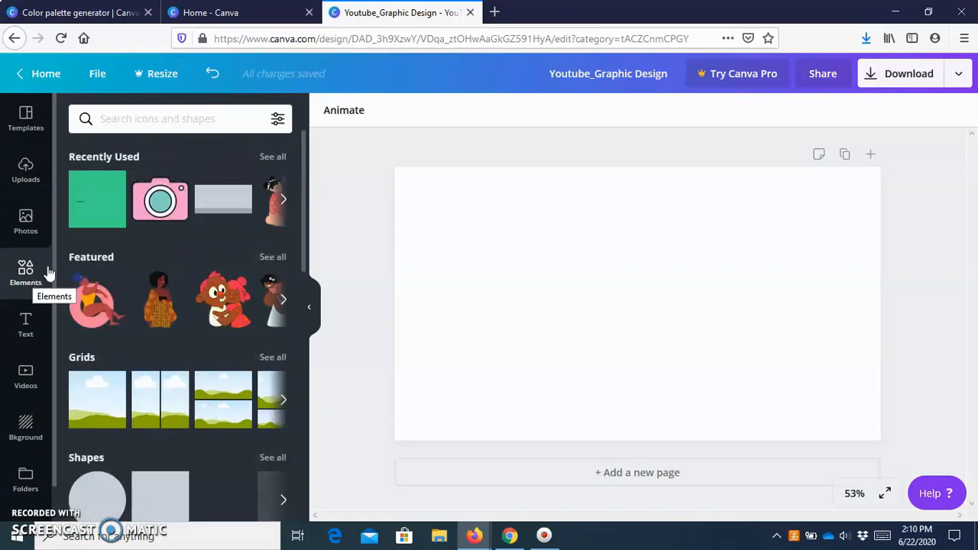
{"action": "scroll", "coordinate": [122, 291], "scroll_direction": "down", "scroll_amount": 5}
{"action": "scroll", "coordinate": [122, 266], "scroll_direction": "up", "scroll_amount": 2}
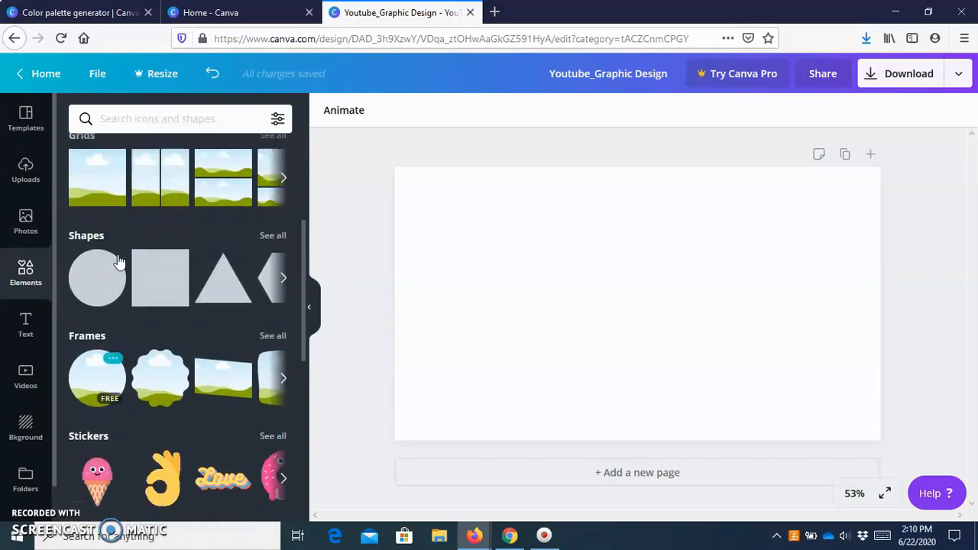
{"action": "scroll", "coordinate": [120, 264], "scroll_direction": "down", "scroll_amount": 5}
{"action": "scroll", "coordinate": [120, 267], "scroll_direction": "down", "scroll_amount": 10}
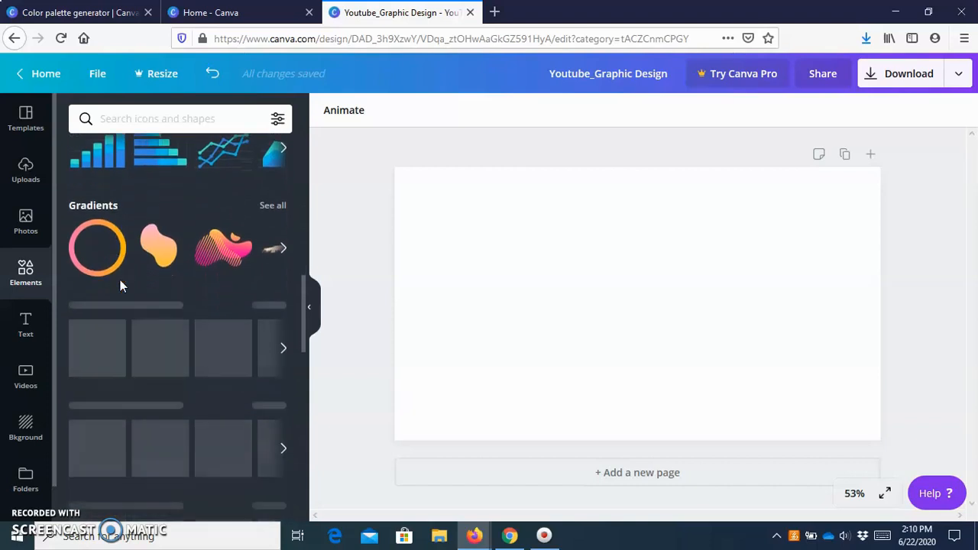
{"action": "scroll", "coordinate": [119, 282], "scroll_direction": "down", "scroll_amount": 8}
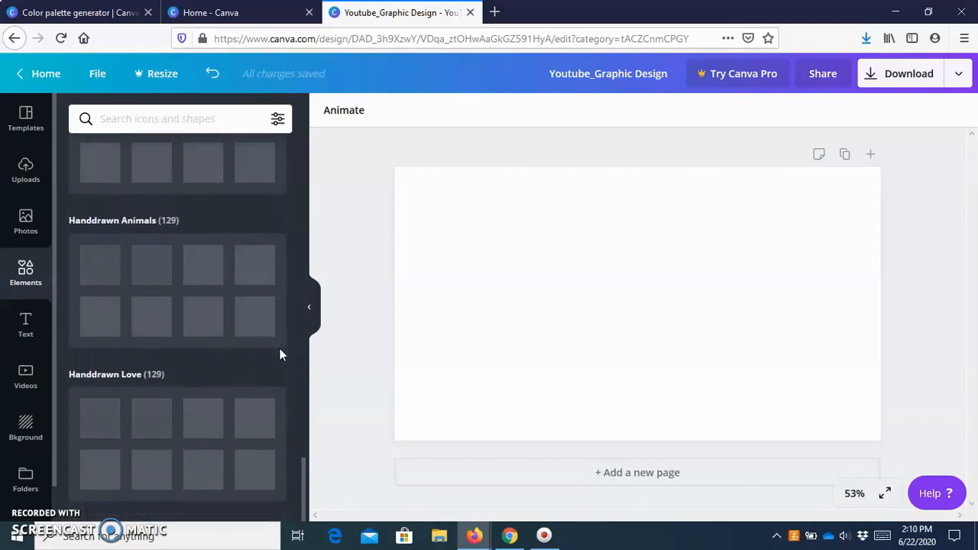
{"action": "scroll", "coordinate": [166, 357], "scroll_direction": "up", "scroll_amount": 8}
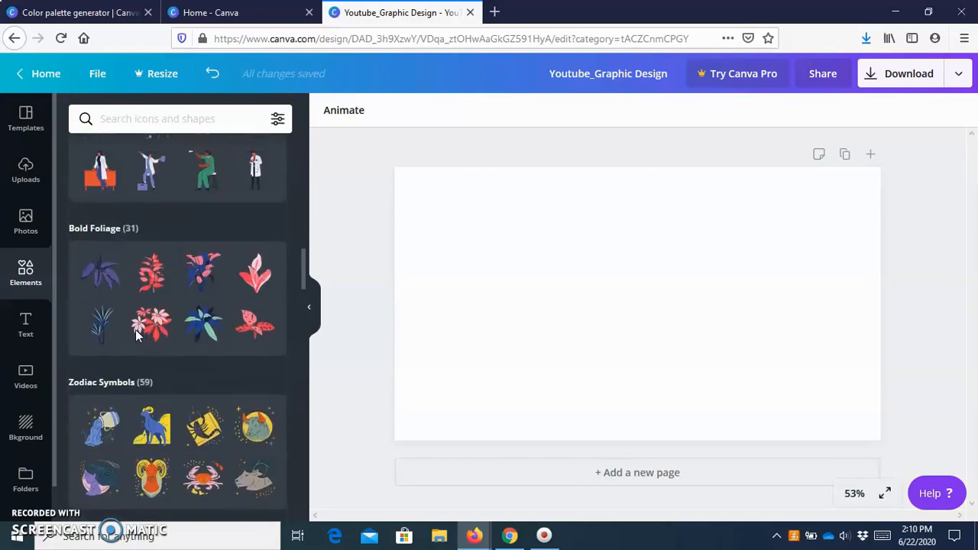
{"action": "scroll", "coordinate": [135, 330], "scroll_direction": "up", "scroll_amount": 10}
{"action": "scroll", "coordinate": [148, 237], "scroll_direction": "up", "scroll_amount": 1}
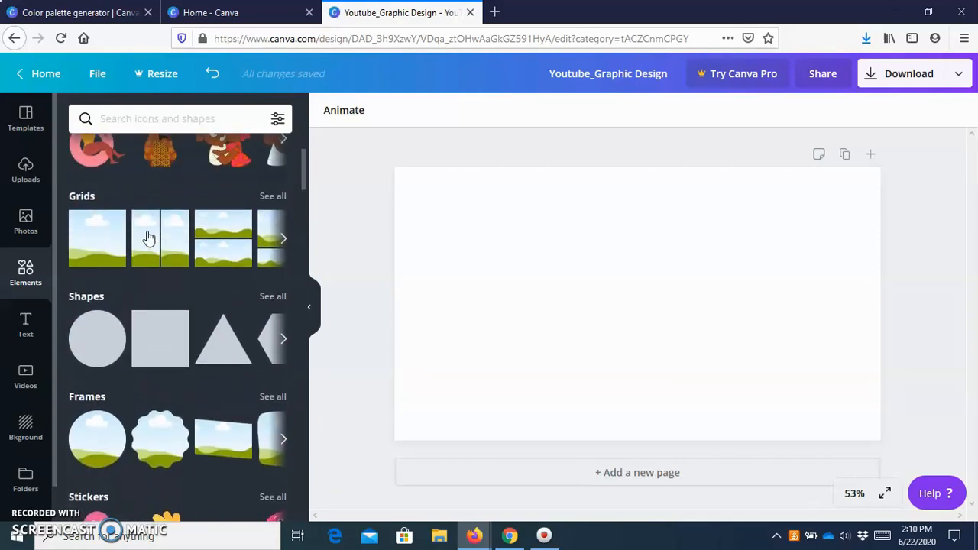
View the text styles, the videos and the background options offered for the design
{"action": "left_click", "coordinate": [28, 331]}
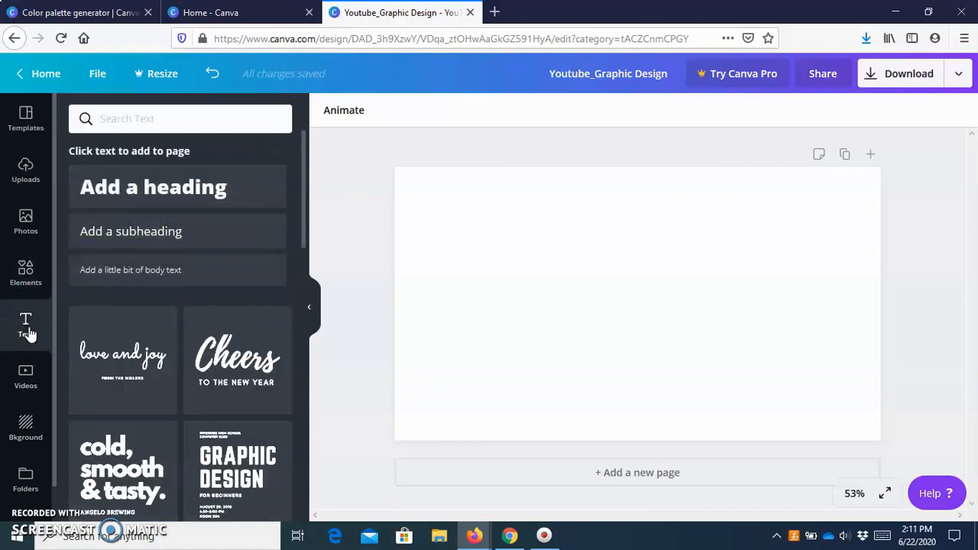
{"action": "left_click", "coordinate": [26, 374]}
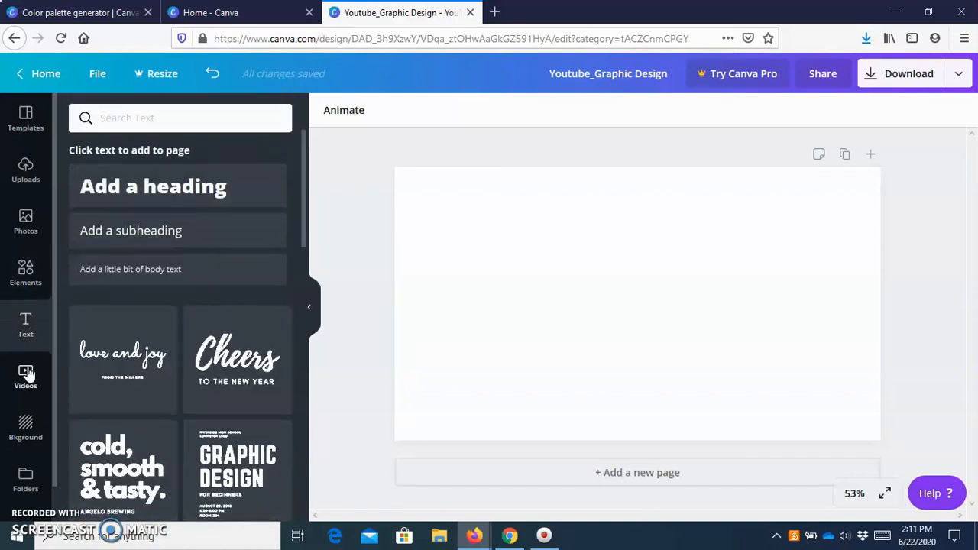
{"action": "left_click", "coordinate": [25, 410]}
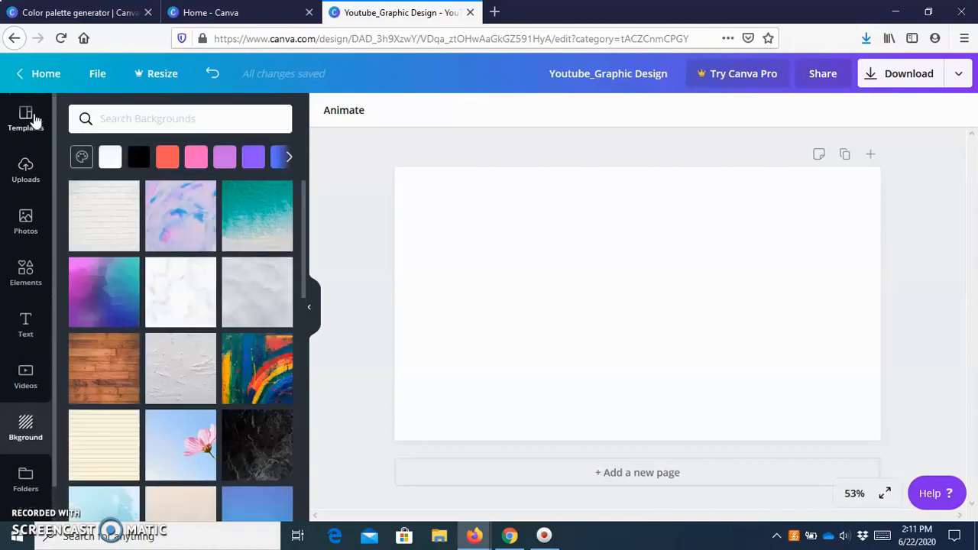
Return to the template collection, browse its categories and list all Tutorial YouTube Thumbnail templates
{"action": "left_click", "coordinate": [24, 130]}
{"action": "scroll", "coordinate": [168, 344], "scroll_direction": "down", "scroll_amount": 10}
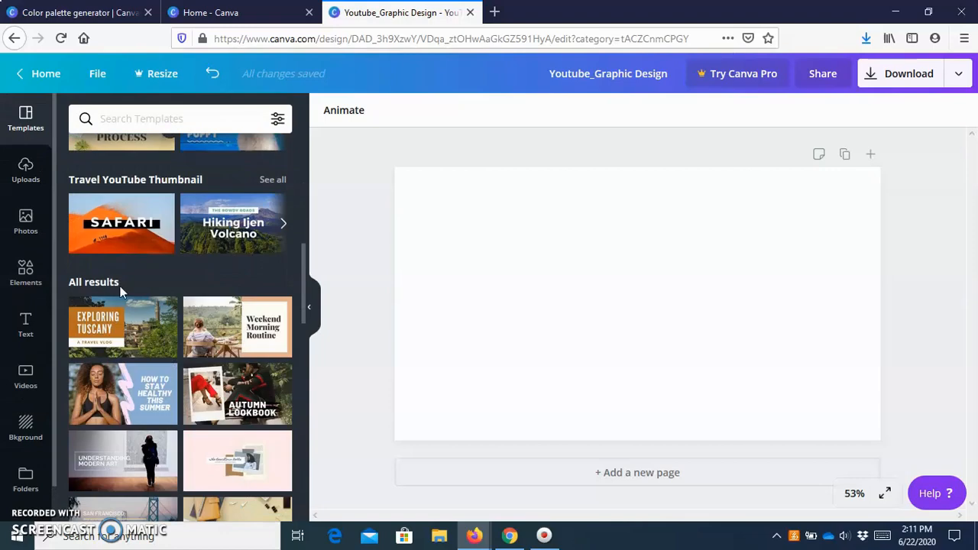
{"action": "scroll", "coordinate": [168, 344], "scroll_direction": "down", "scroll_amount": 7}
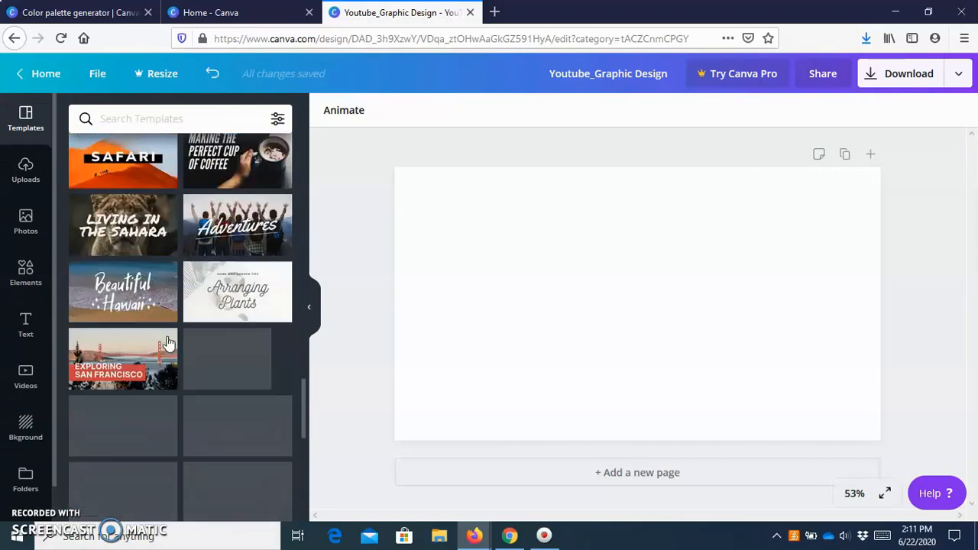
{"action": "scroll", "coordinate": [168, 338], "scroll_direction": "up", "scroll_amount": 3}
{"action": "scroll", "coordinate": [166, 334], "scroll_direction": "up", "scroll_amount": 15}
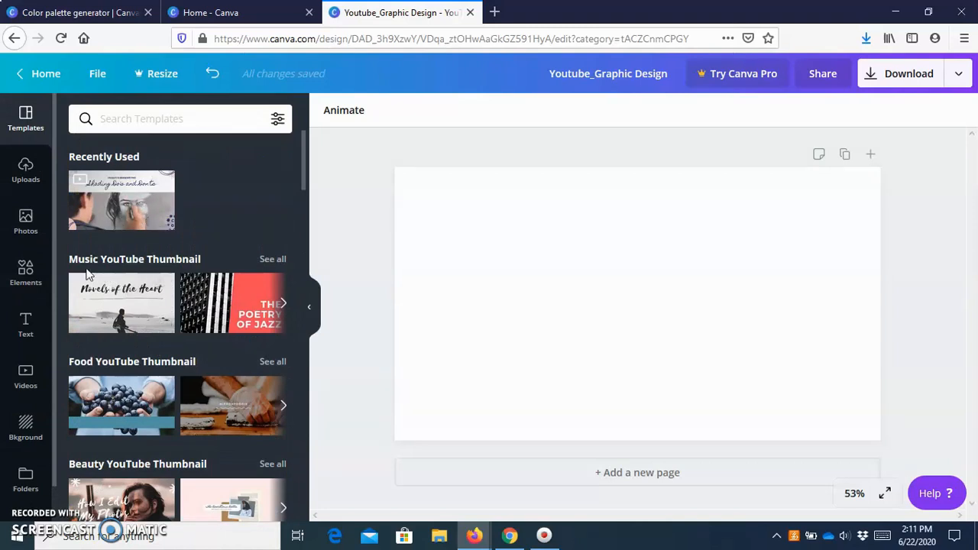
{"action": "scroll", "coordinate": [172, 283], "scroll_direction": "down", "scroll_amount": 4}
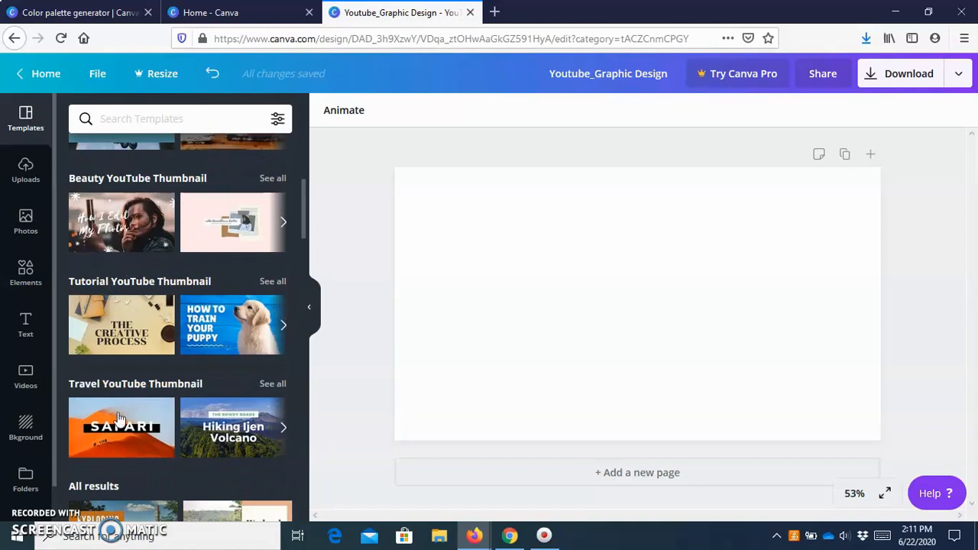
{"action": "left_click", "coordinate": [126, 285]}
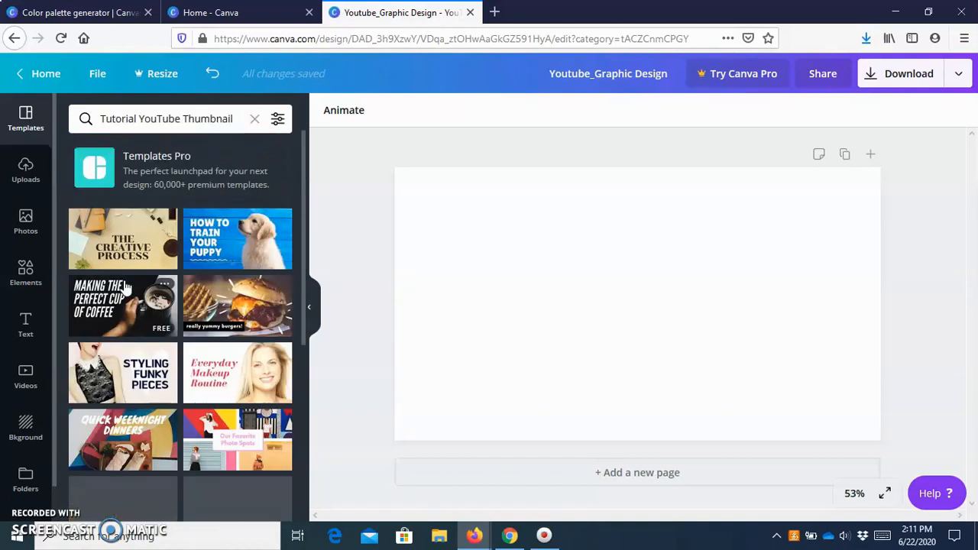
Apply the blue "Subscribe for more tutorials" template to the blank page and select its background
{"action": "scroll", "coordinate": [214, 320], "scroll_direction": "down", "scroll_amount": 2}
{"action": "scroll", "coordinate": [215, 321], "scroll_direction": "down", "scroll_amount": 7}
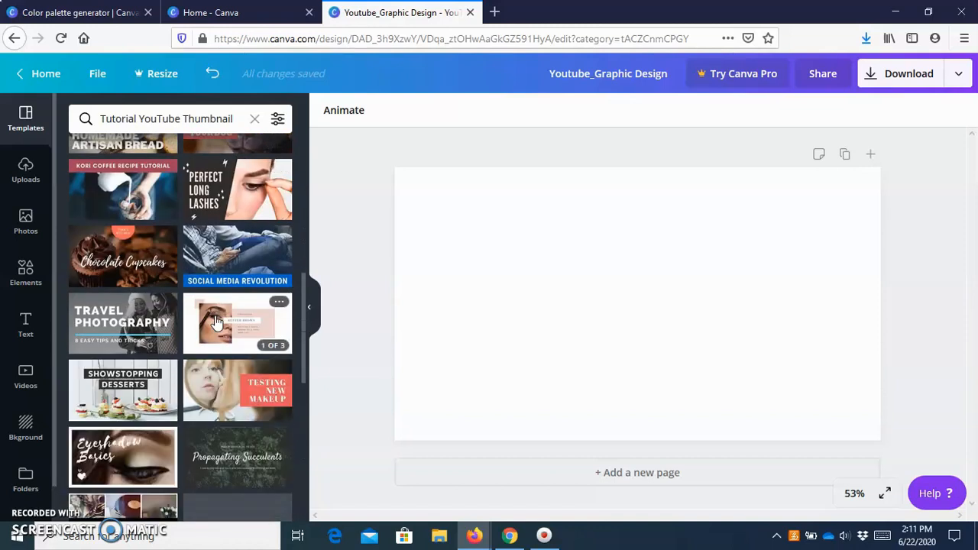
{"action": "scroll", "coordinate": [218, 336], "scroll_direction": "down", "scroll_amount": 10}
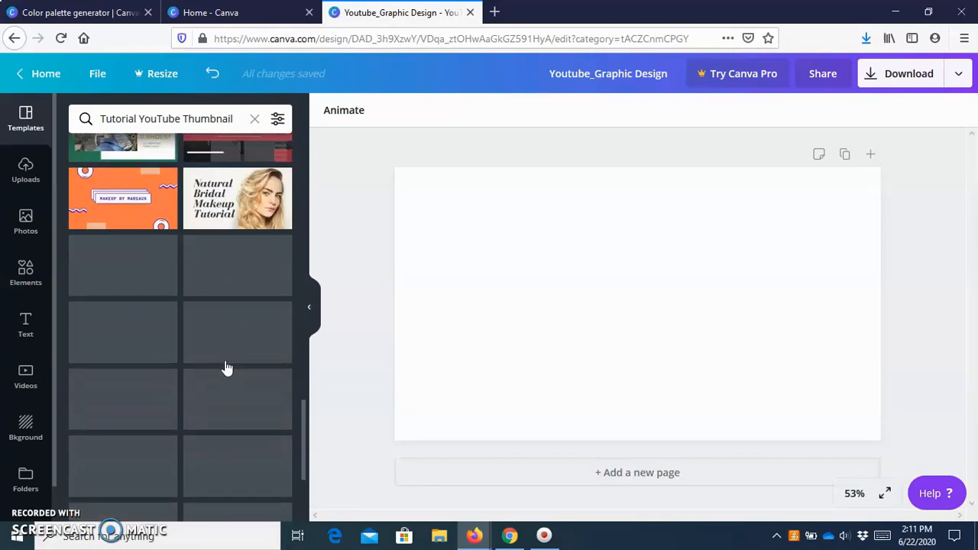
{"action": "scroll", "coordinate": [224, 365], "scroll_direction": "down", "scroll_amount": 4}
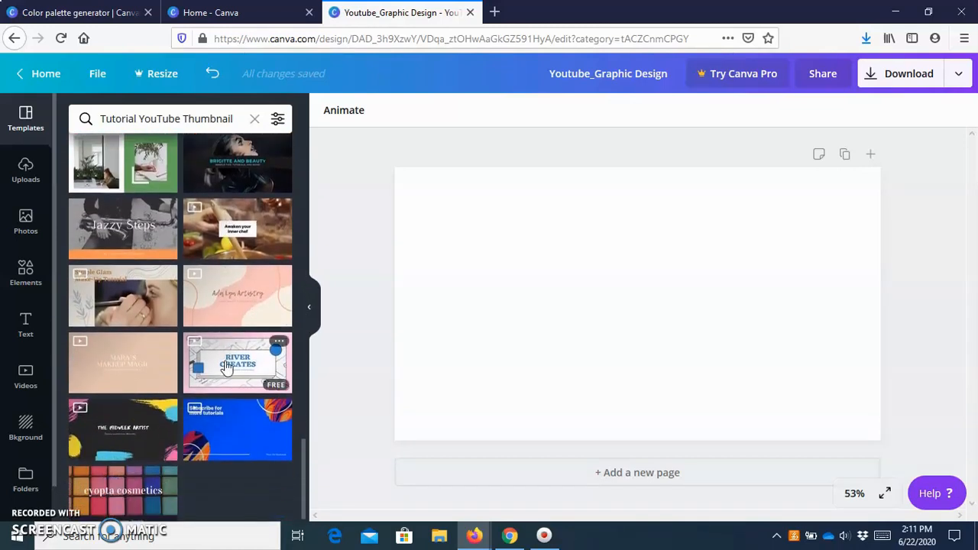
{"action": "left_click", "coordinate": [233, 436]}
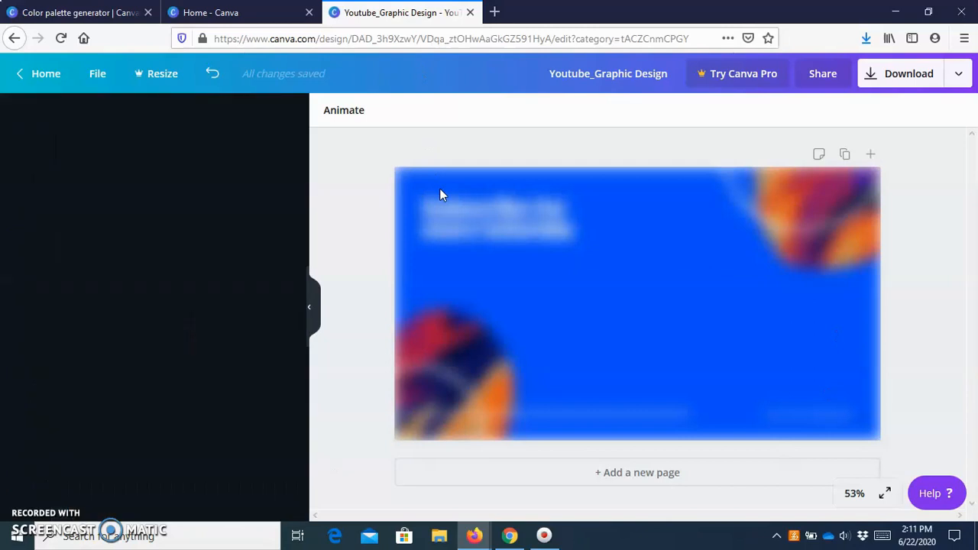
{"action": "left_click", "coordinate": [439, 195]}
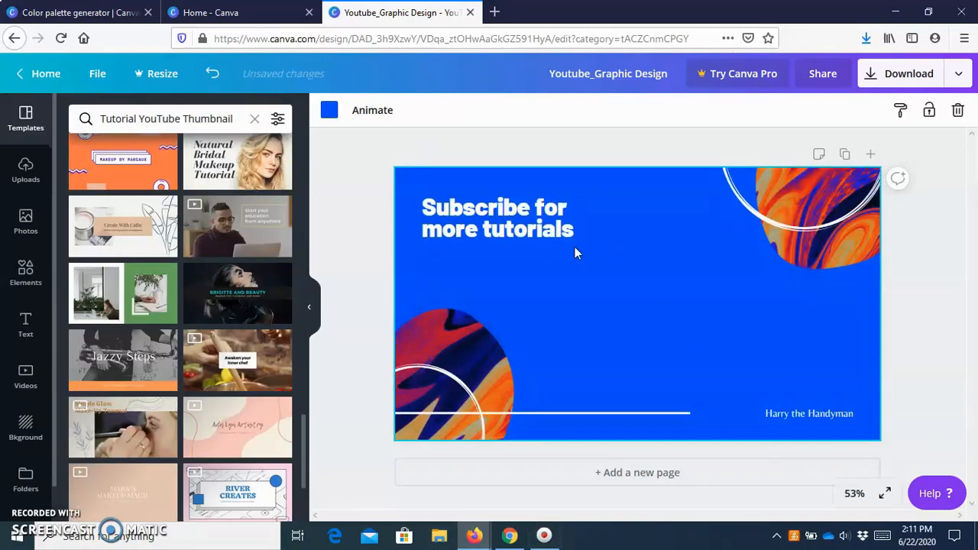
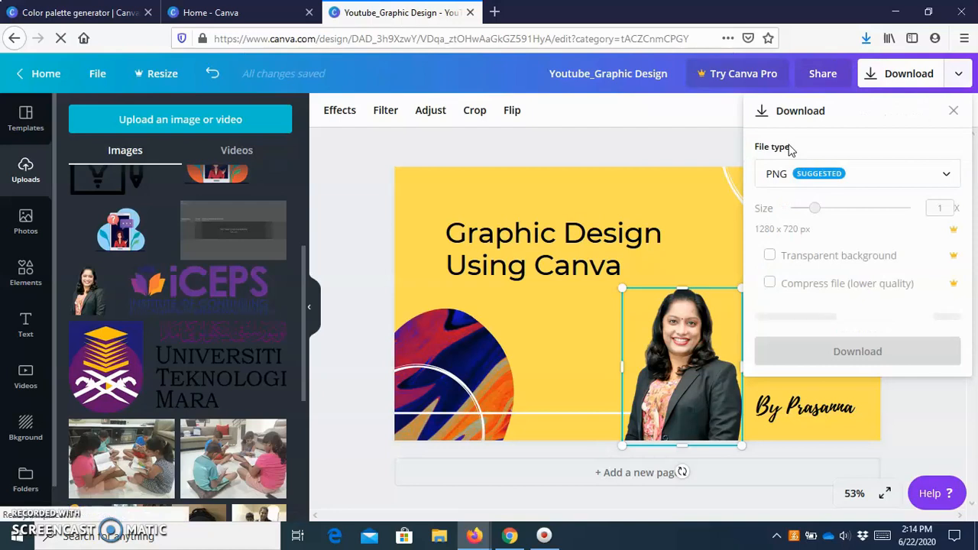
Download the finished thumbnail as a PNG, save the file and dismiss the Canva Pro trial offer
{"action": "triple_click", "coordinate": [791, 174]}
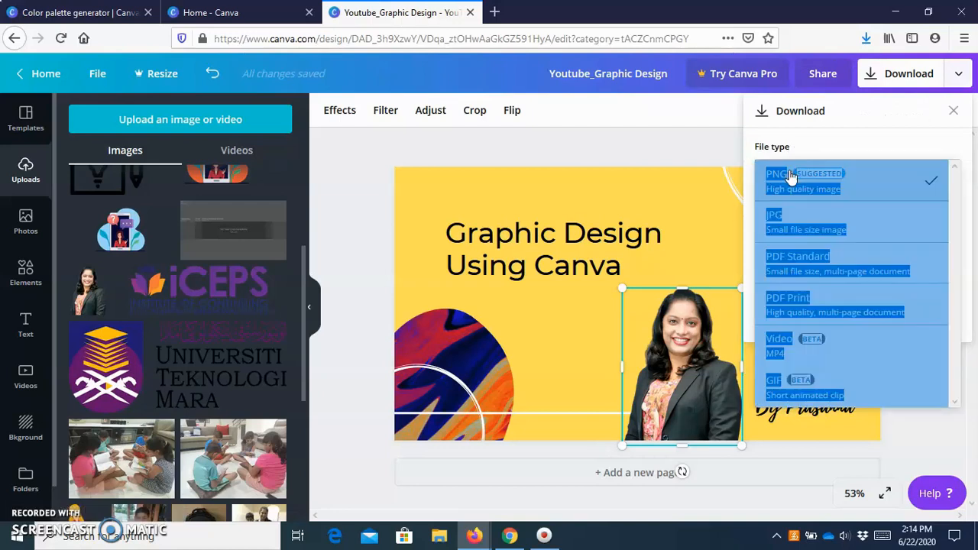
{"action": "left_click", "coordinate": [829, 172]}
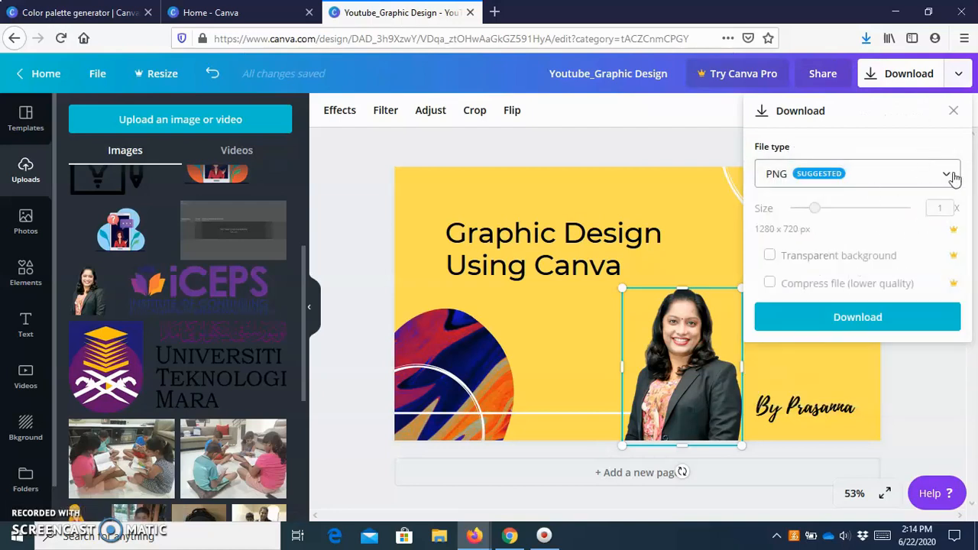
{"action": "left_click", "coordinate": [844, 321]}
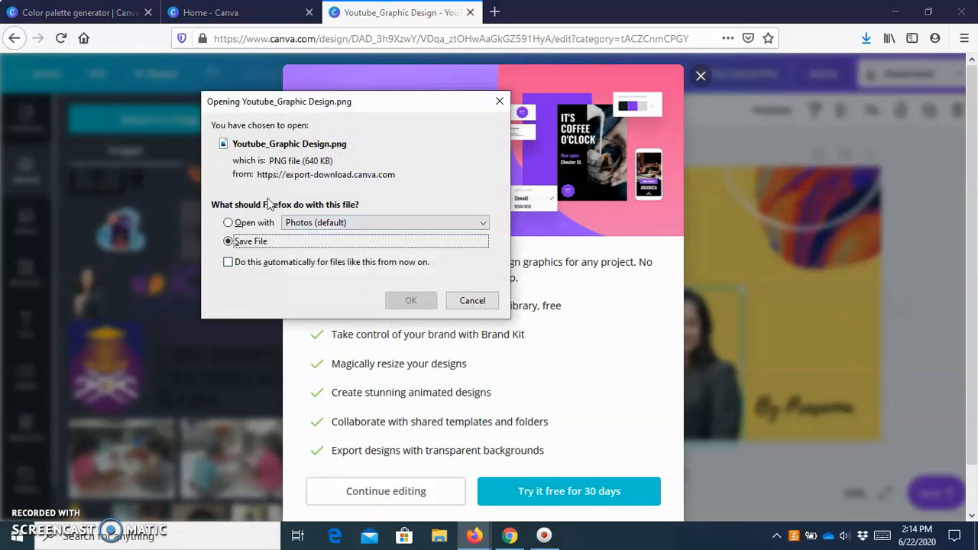
{"action": "left_click", "coordinate": [410, 300]}
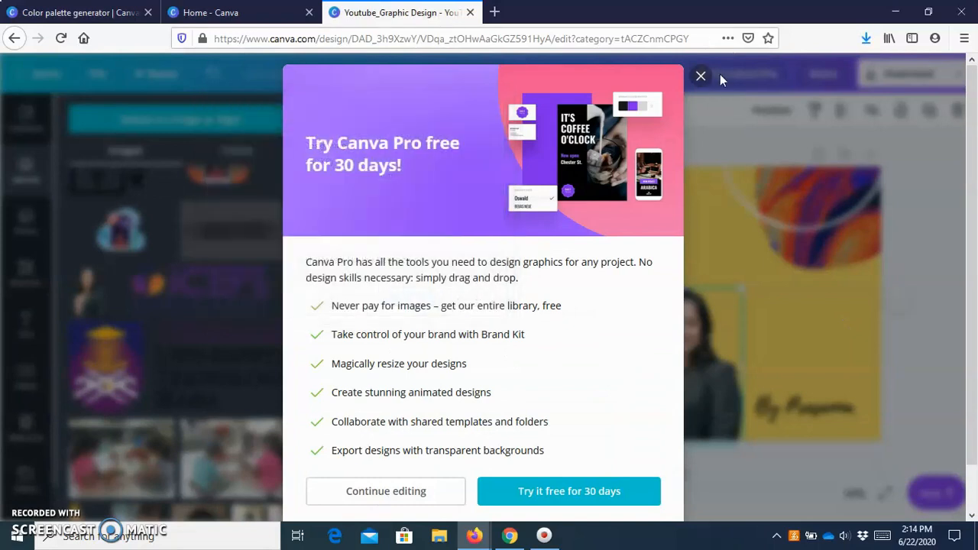
{"action": "left_click", "coordinate": [701, 79]}
{"action": "key", "text": "ctrl+a"}
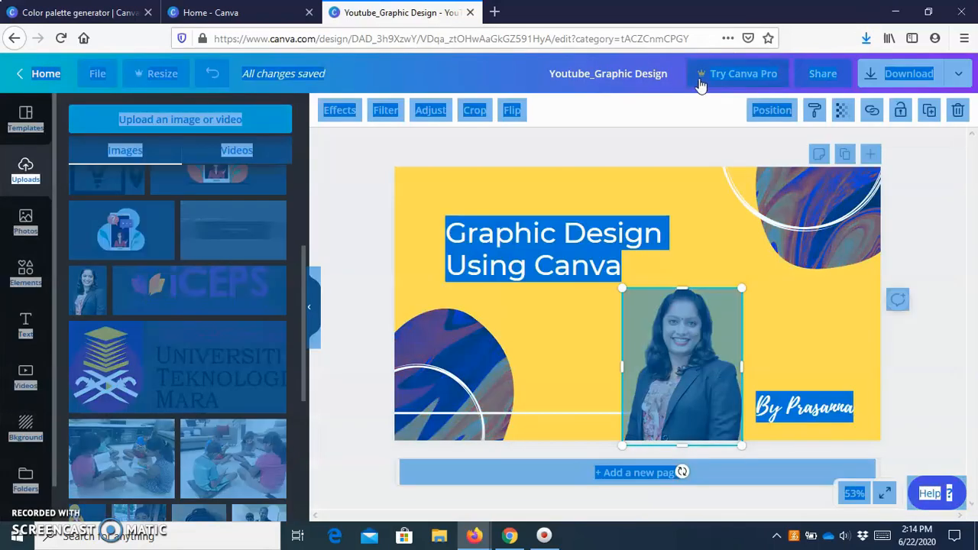
Add a second page to the design and set its background to light turquoise from the default colors
{"action": "left_click", "coordinate": [930, 269]}
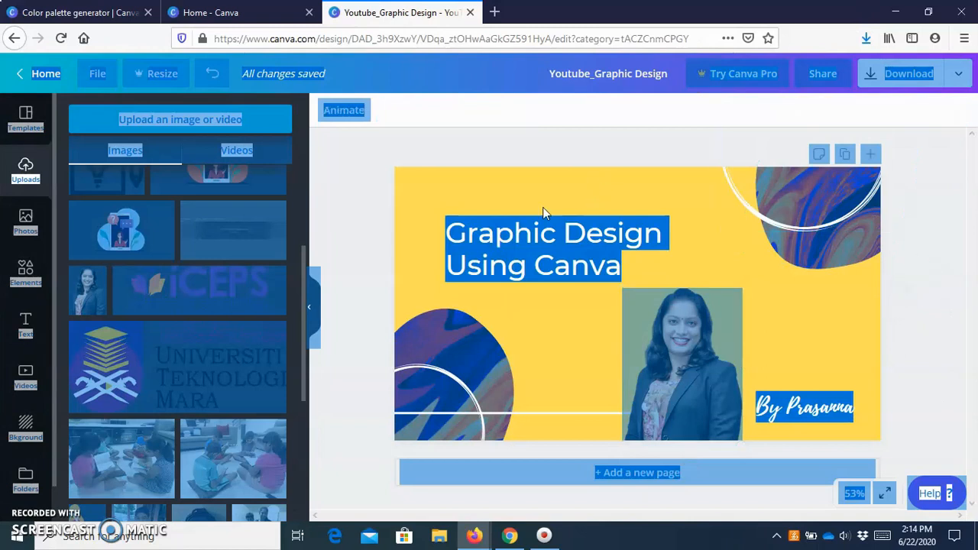
{"action": "left_click", "coordinate": [510, 256]}
{"action": "left_click", "coordinate": [370, 190]}
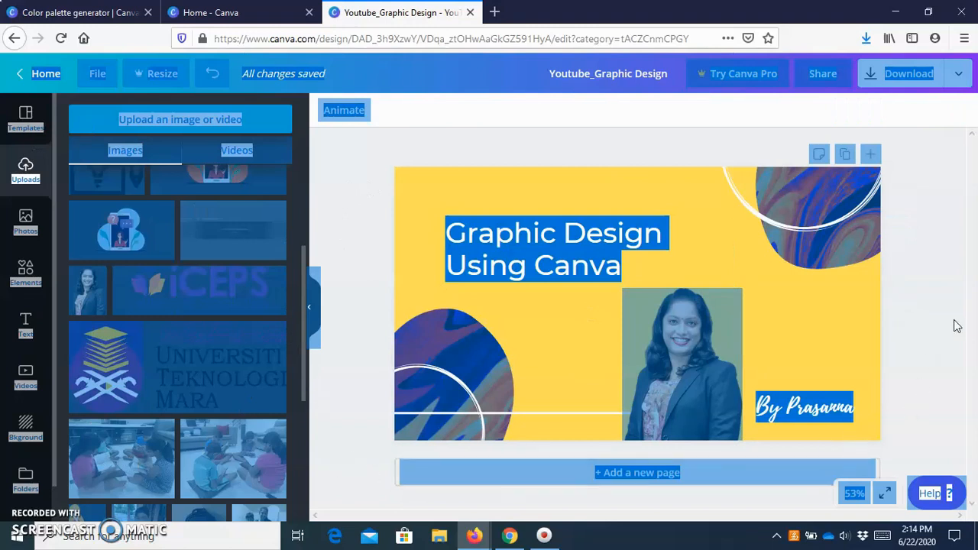
{"action": "left_click", "coordinate": [645, 474]}
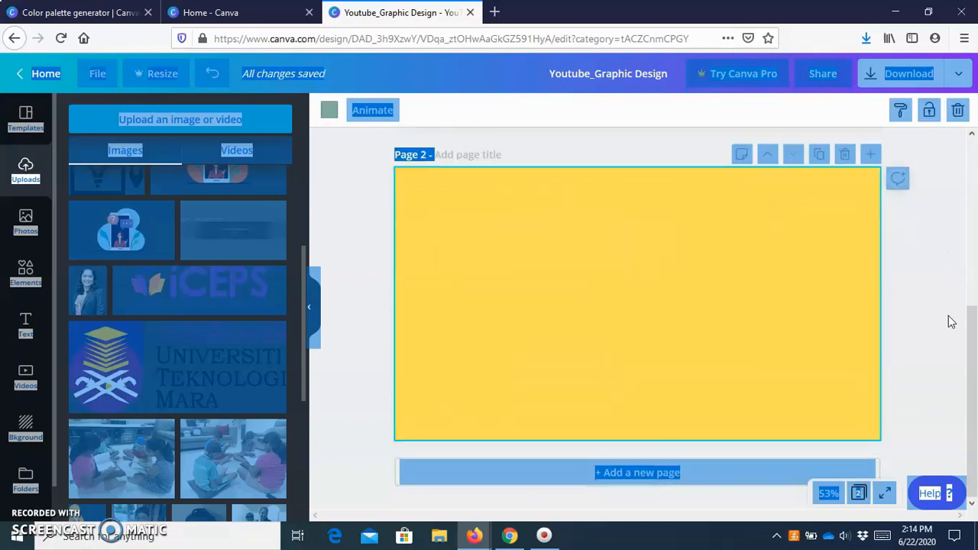
{"action": "left_click", "coordinate": [944, 321]}
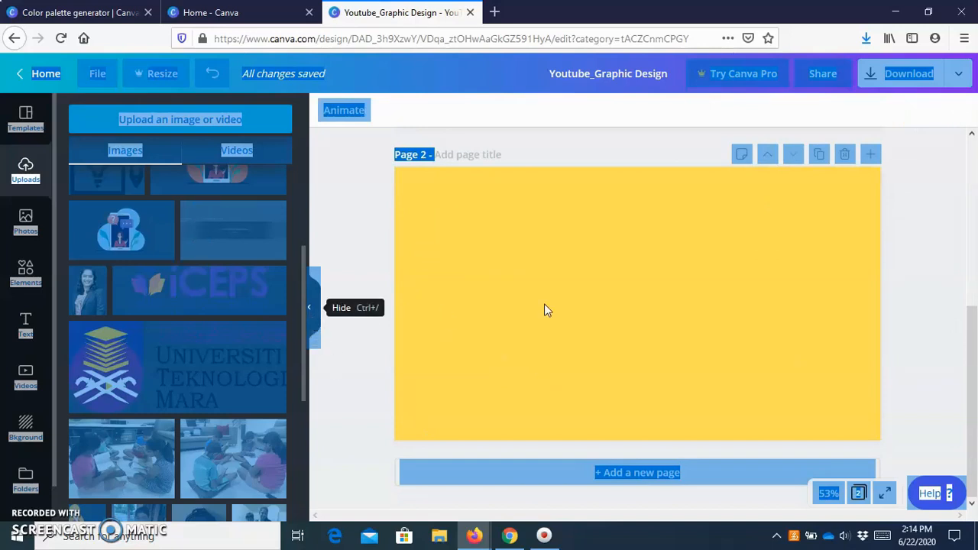
{"action": "left_click", "coordinate": [569, 309]}
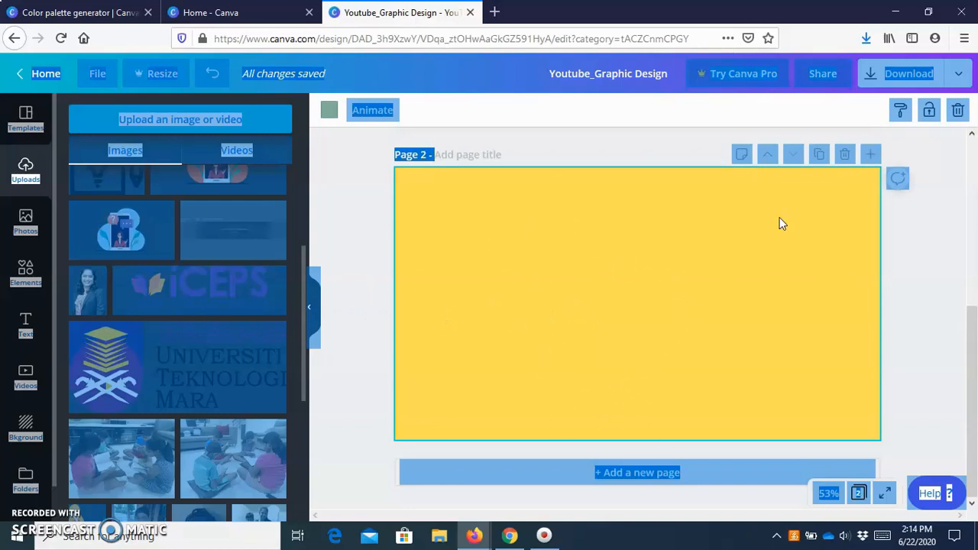
{"action": "left_click", "coordinate": [329, 110]}
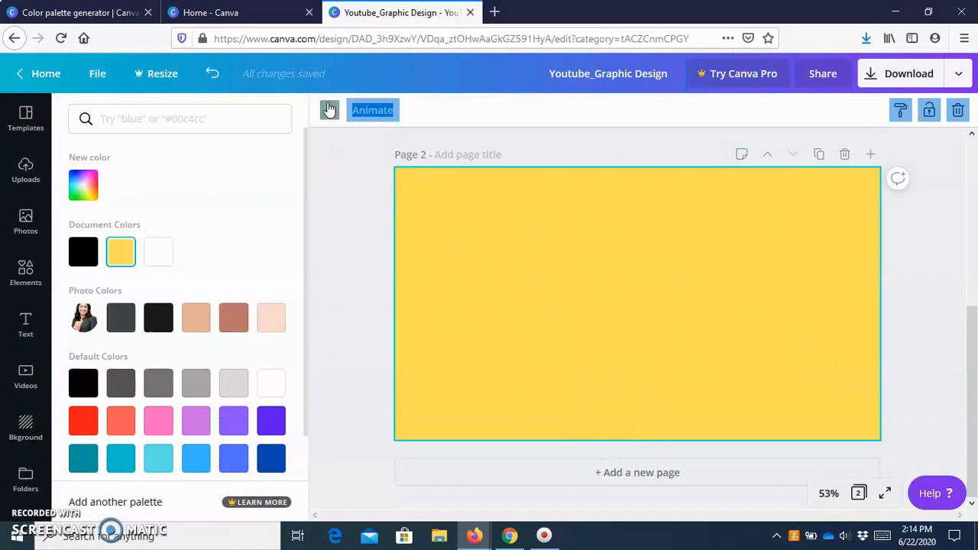
{"action": "left_click", "coordinate": [160, 458]}
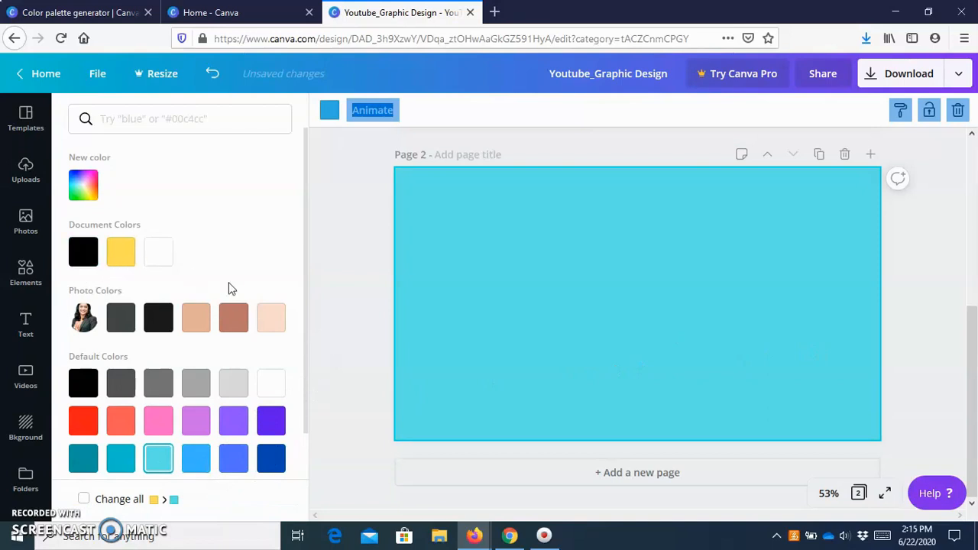
Add the rectangle with a contrasting lower band from the full Shapes collection and place it in page 2's lower-left corner
{"action": "left_click", "coordinate": [26, 289]}
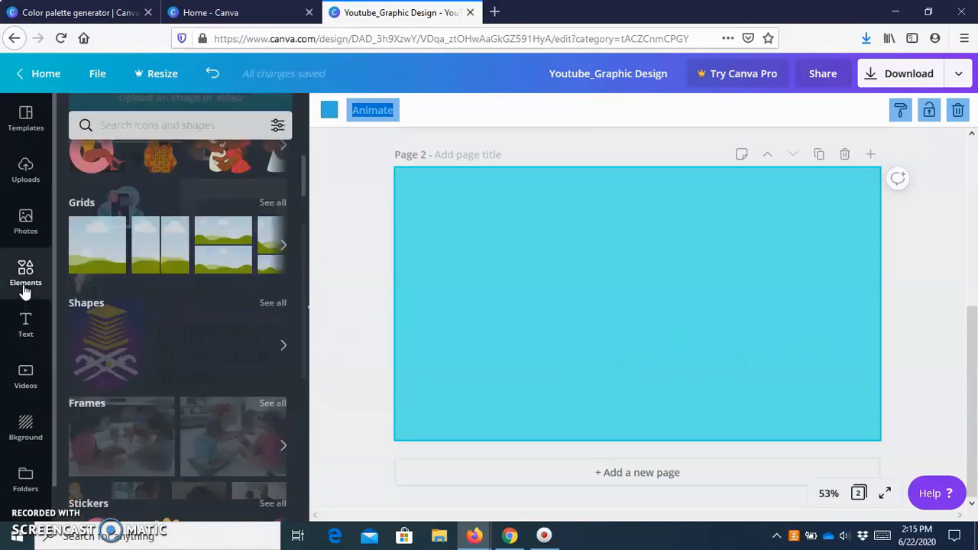
{"action": "scroll", "coordinate": [226, 321], "scroll_direction": "down", "scroll_amount": 2}
{"action": "scroll", "coordinate": [160, 334], "scroll_direction": "up", "scroll_amount": 2}
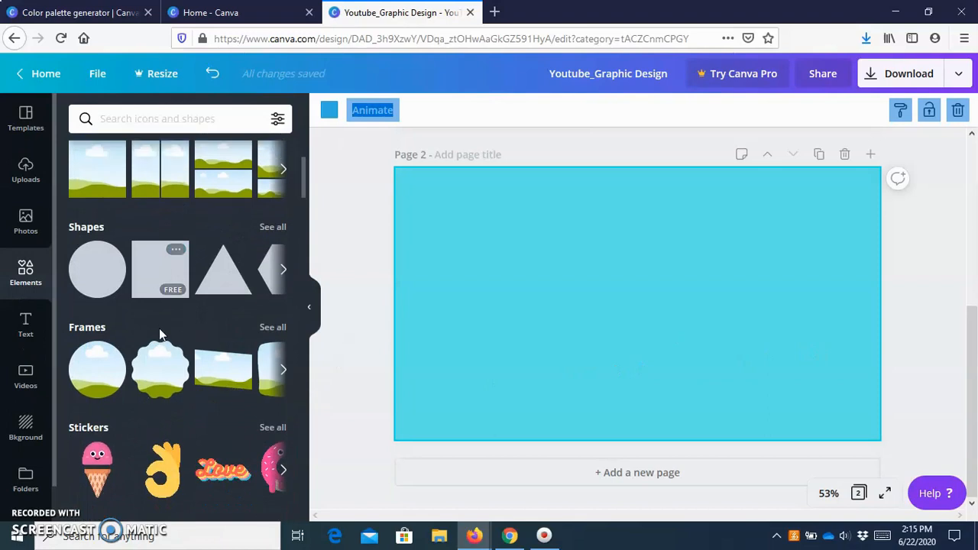
{"action": "left_click", "coordinate": [275, 298]}
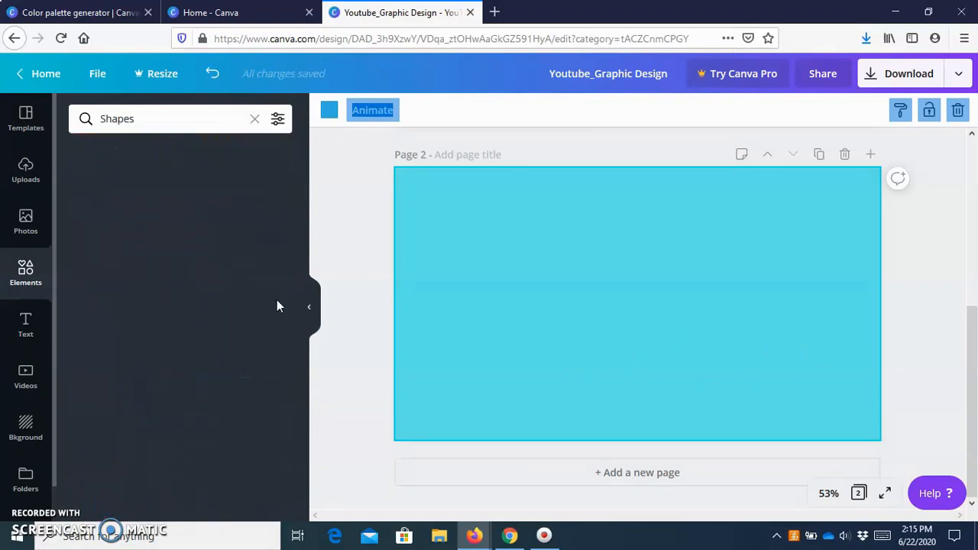
{"action": "scroll", "coordinate": [252, 392], "scroll_direction": "down", "scroll_amount": 8}
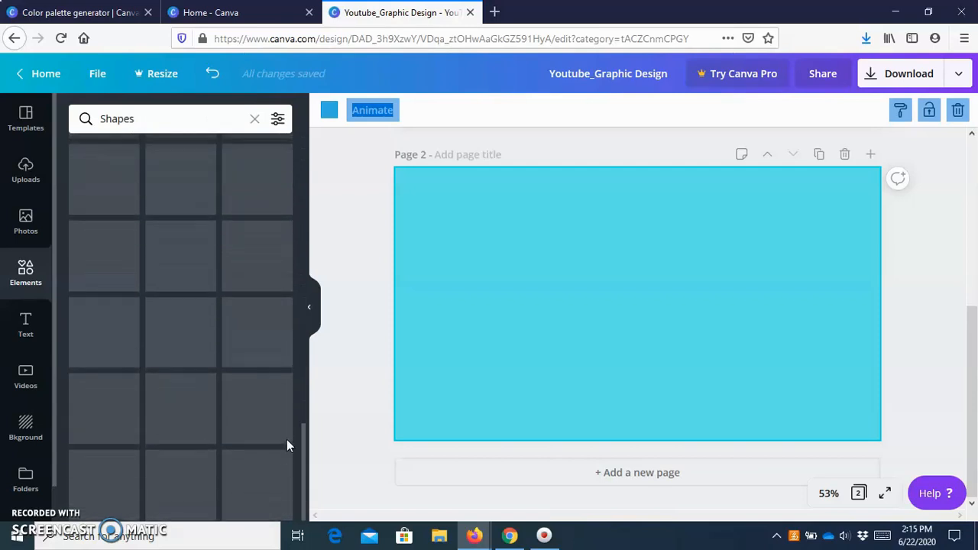
{"action": "scroll", "coordinate": [304, 462], "scroll_direction": "down", "scroll_amount": 5}
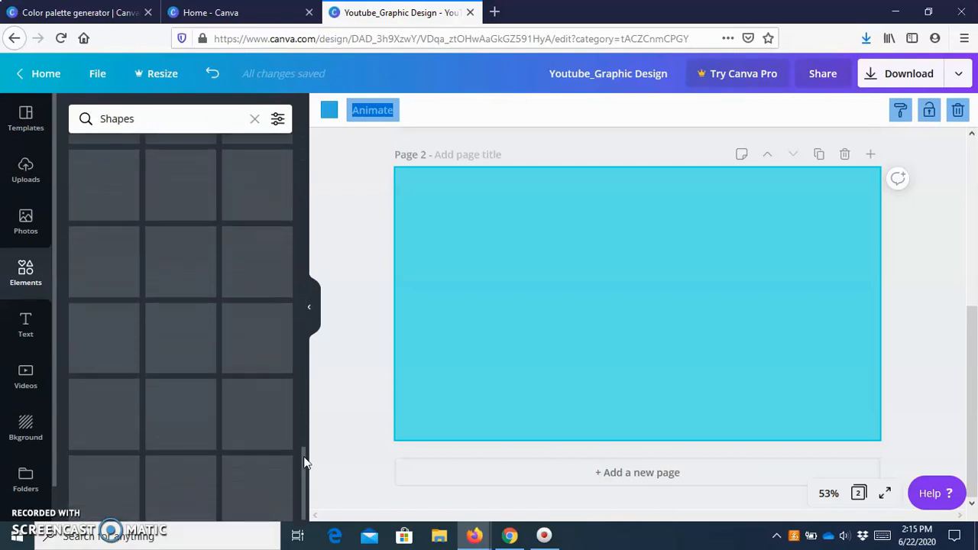
{"action": "scroll", "coordinate": [303, 462], "scroll_direction": "down", "scroll_amount": 1}
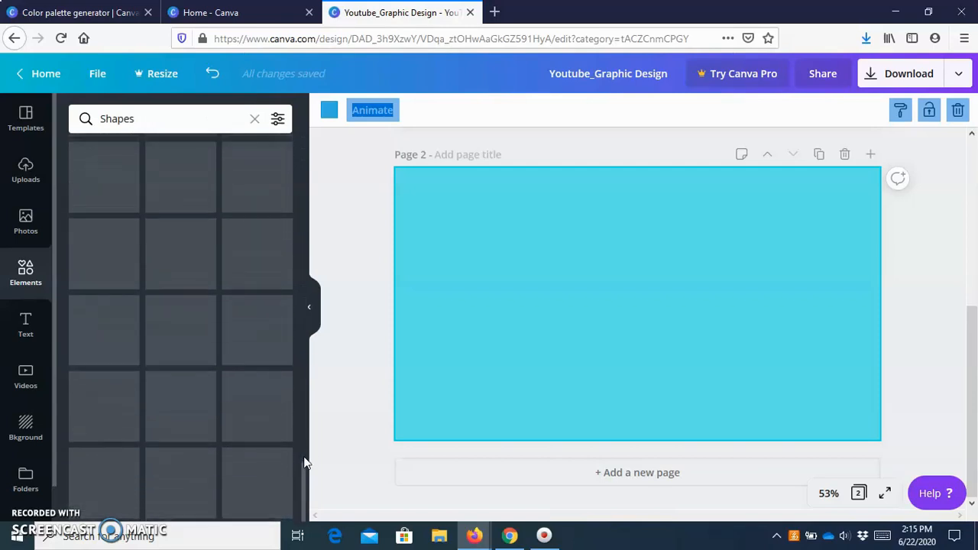
{"action": "scroll", "coordinate": [303, 462], "scroll_direction": "down", "scroll_amount": 1}
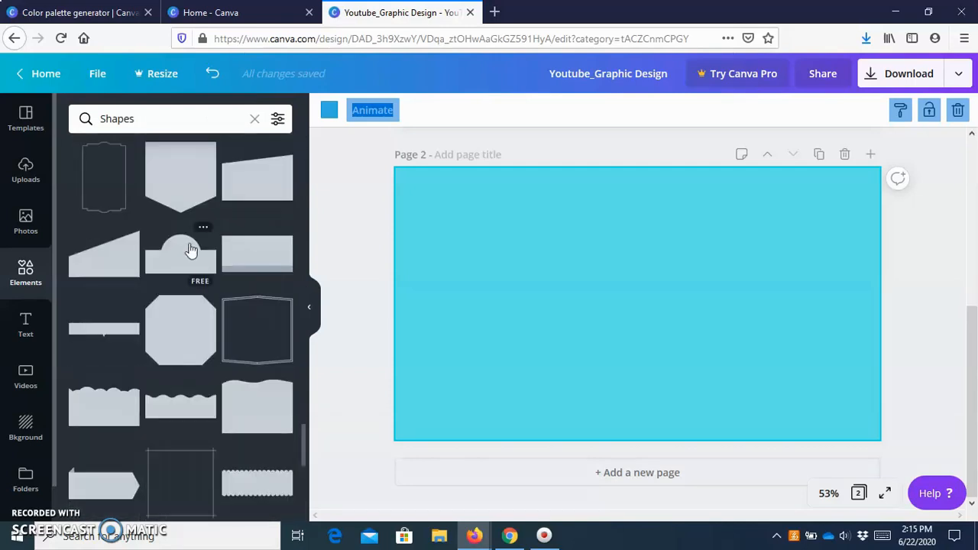
{"action": "left_click", "coordinate": [252, 256]}
{"action": "left_click_drag", "start_coordinate": [588, 288], "coordinate": [474, 352]}
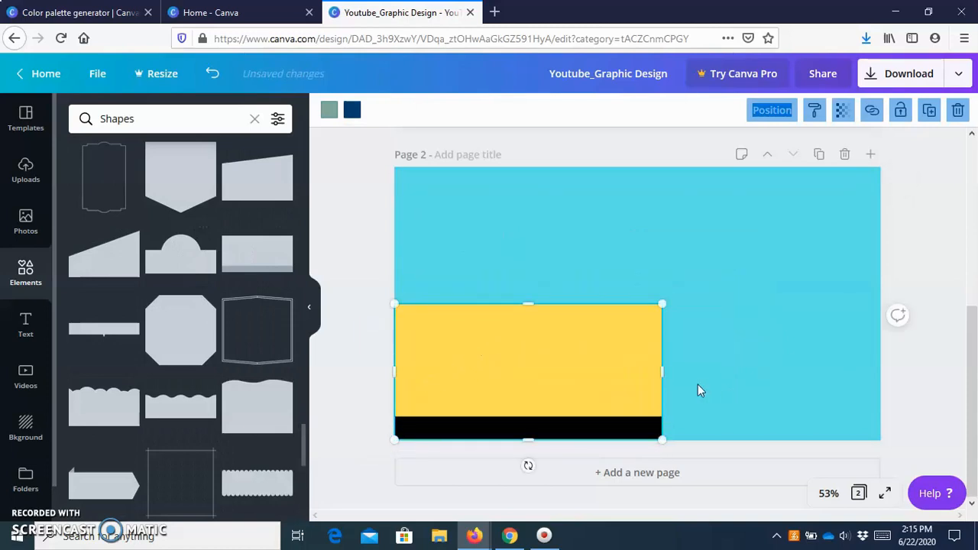
Stretch the banded rectangle across the full page width and extend its upper edge slightly upward
{"action": "left_click_drag", "start_coordinate": [662, 373], "coordinate": [876, 376]}
{"action": "left_click_drag", "start_coordinate": [795, 346], "coordinate": [795, 347]}
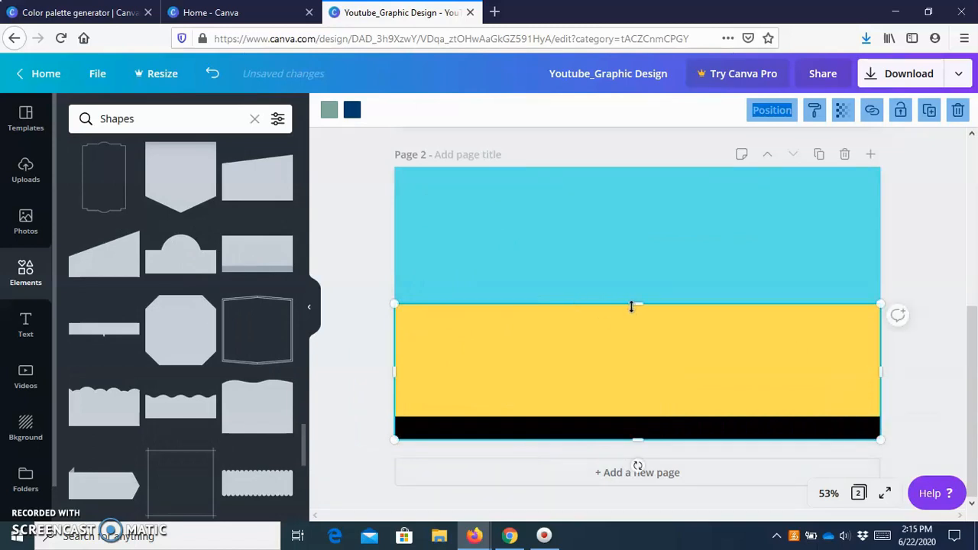
{"action": "left_click_drag", "start_coordinate": [635, 300], "coordinate": [638, 283]}
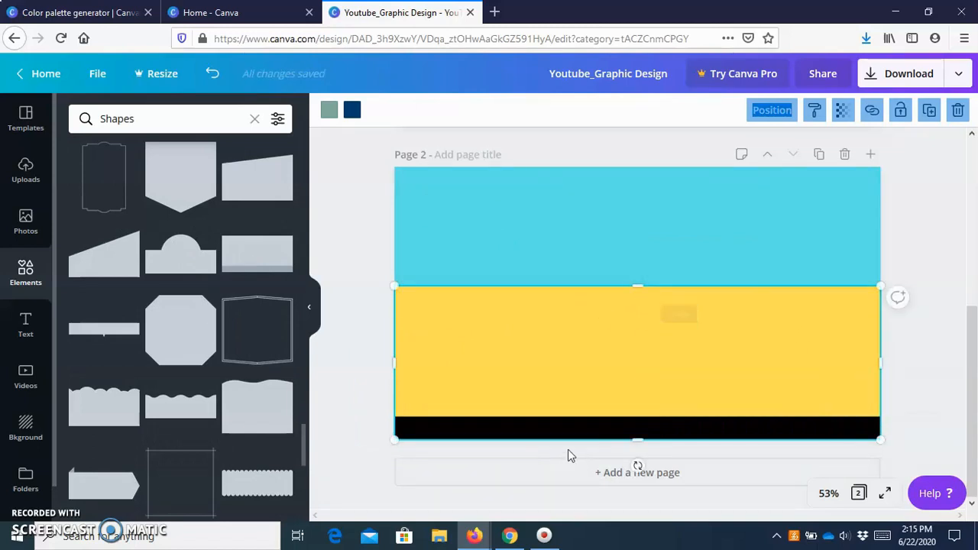
{"action": "left_click", "coordinate": [348, 214]}
Recolor the yellow area of the banded rectangle white
{"action": "left_click", "coordinate": [482, 406]}
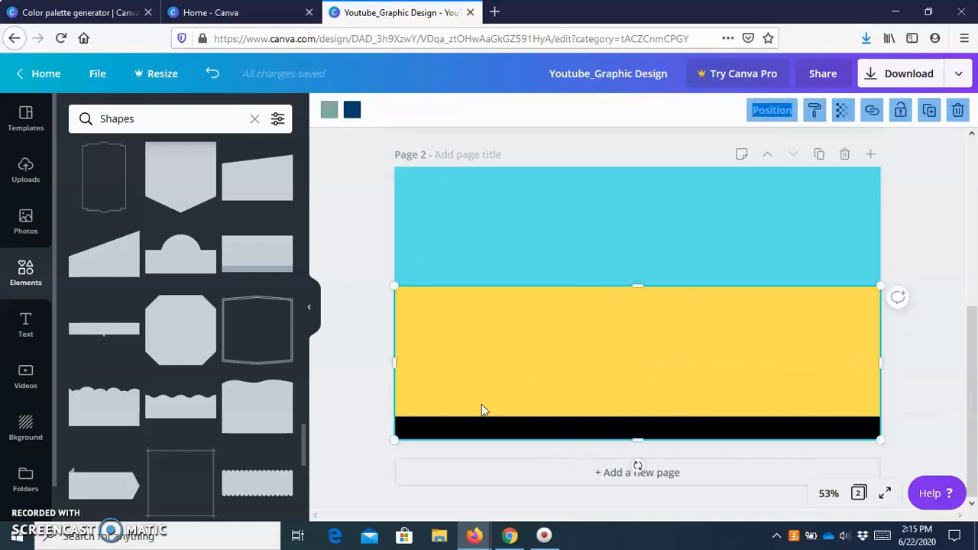
{"action": "left_click", "coordinate": [330, 113]}
{"action": "left_click", "coordinate": [197, 254]}
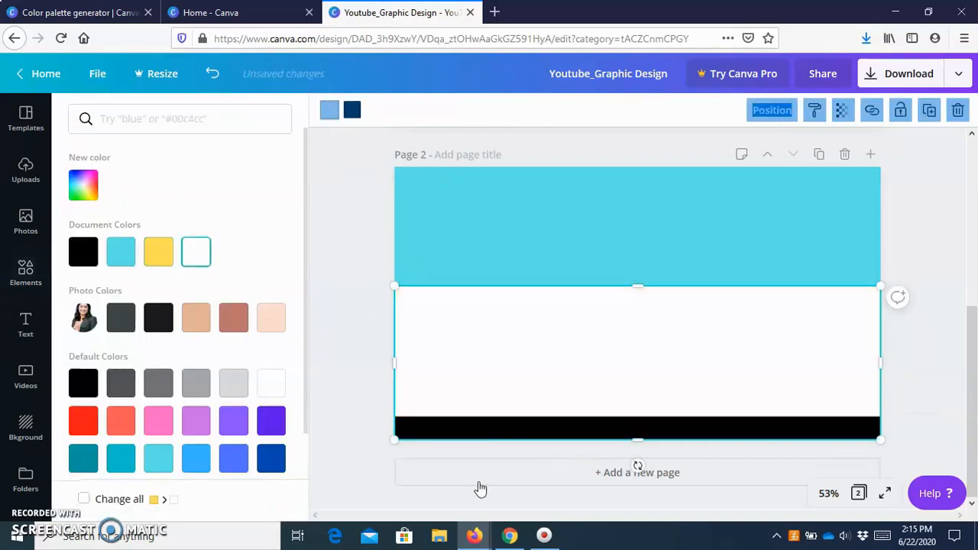
View the color choices for the rectangle's black band and deselect the shape
{"action": "left_click", "coordinate": [353, 113]}
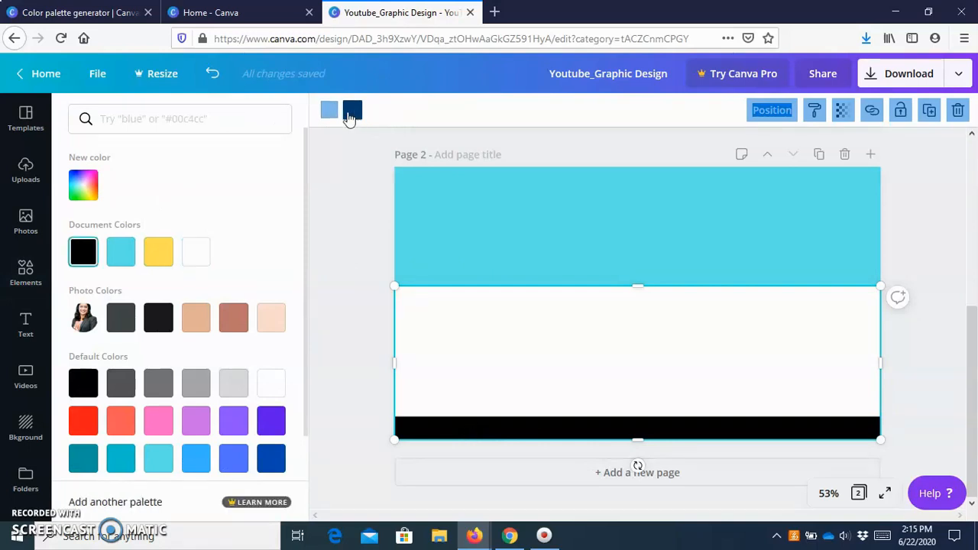
{"action": "left_click", "coordinate": [350, 115]}
{"action": "left_click", "coordinate": [350, 115]}
{"action": "left_click", "coordinate": [510, 227]}
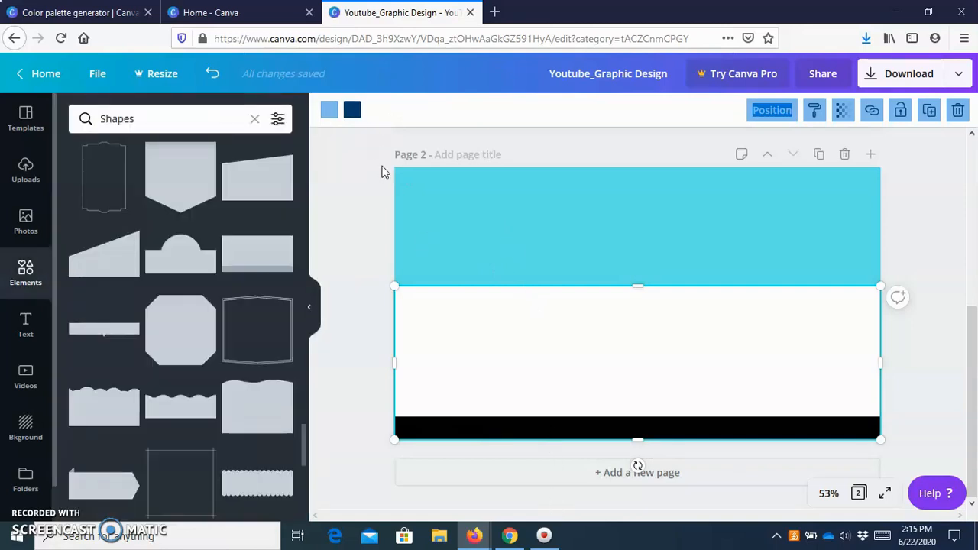
{"action": "left_click", "coordinate": [368, 266]}
{"action": "left_click", "coordinate": [669, 428]}
{"action": "left_click", "coordinate": [911, 308]}
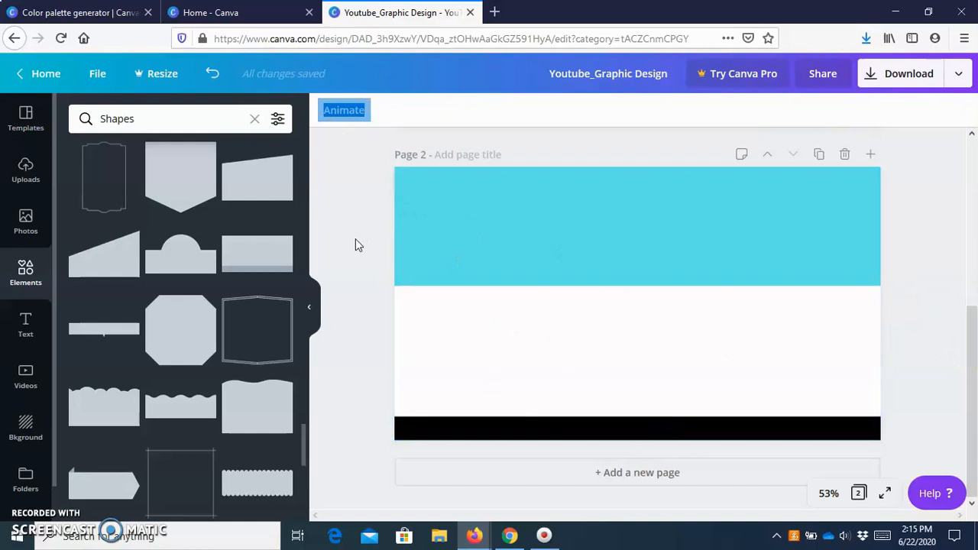
Browse the ready-made text combinations and add the "Graphic Design for Beginners" one to page 2
{"action": "left_click", "coordinate": [26, 327]}
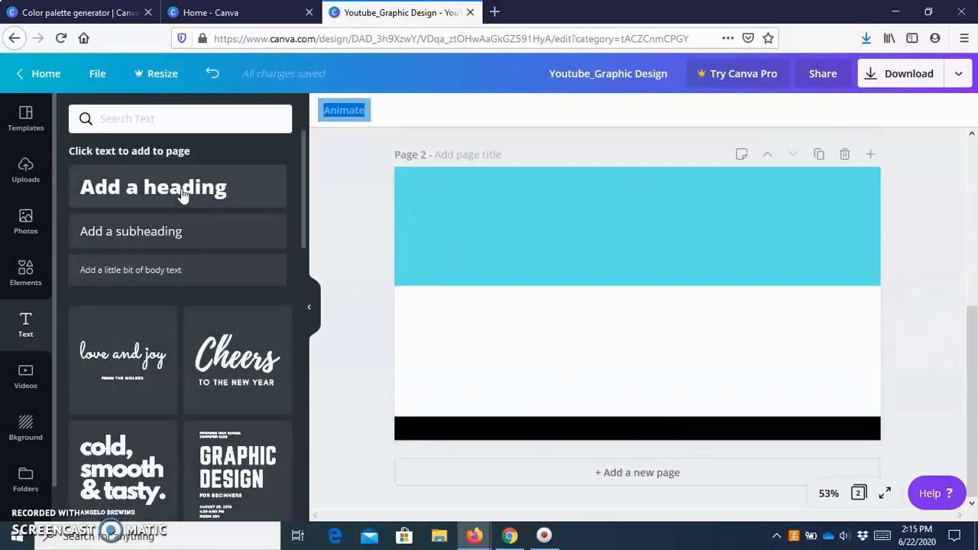
{"action": "scroll", "coordinate": [205, 435], "scroll_direction": "down", "scroll_amount": 3}
{"action": "scroll", "coordinate": [229, 305], "scroll_direction": "down", "scroll_amount": 2}
{"action": "scroll", "coordinate": [240, 262], "scroll_direction": "up", "scroll_amount": 3}
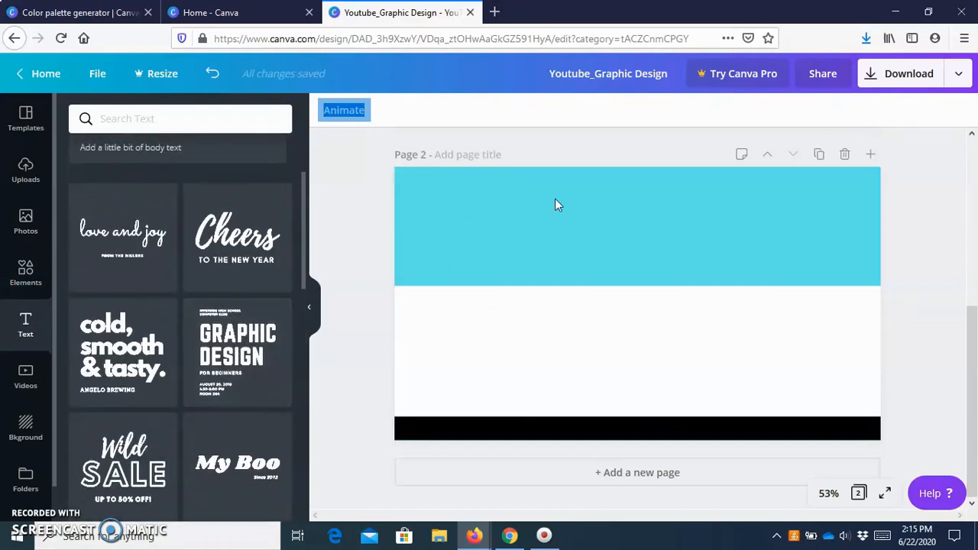
{"action": "left_click", "coordinate": [223, 368]}
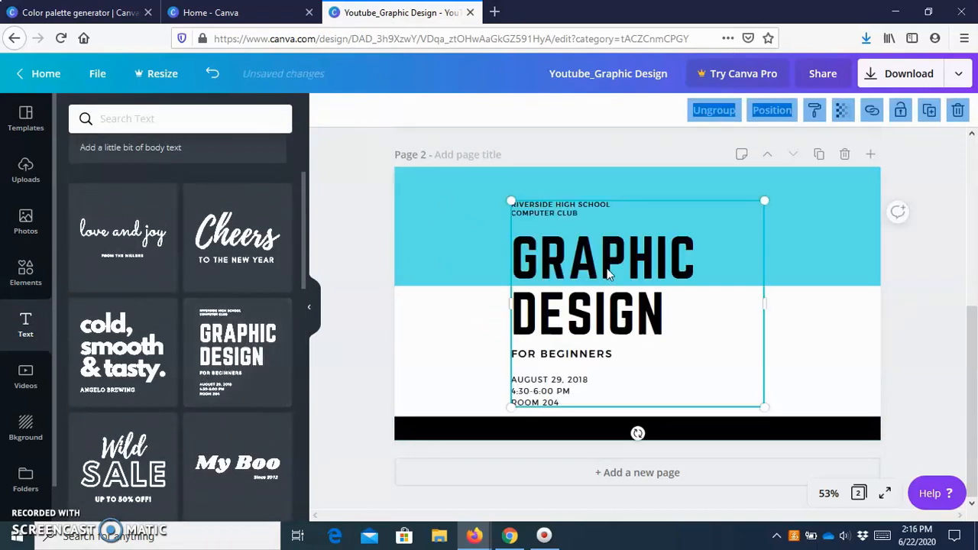
Delete the "Riverside High School Computer Club" text from the text group
{"action": "left_click", "coordinate": [579, 207]}
{"action": "double_click", "coordinate": [573, 213]}
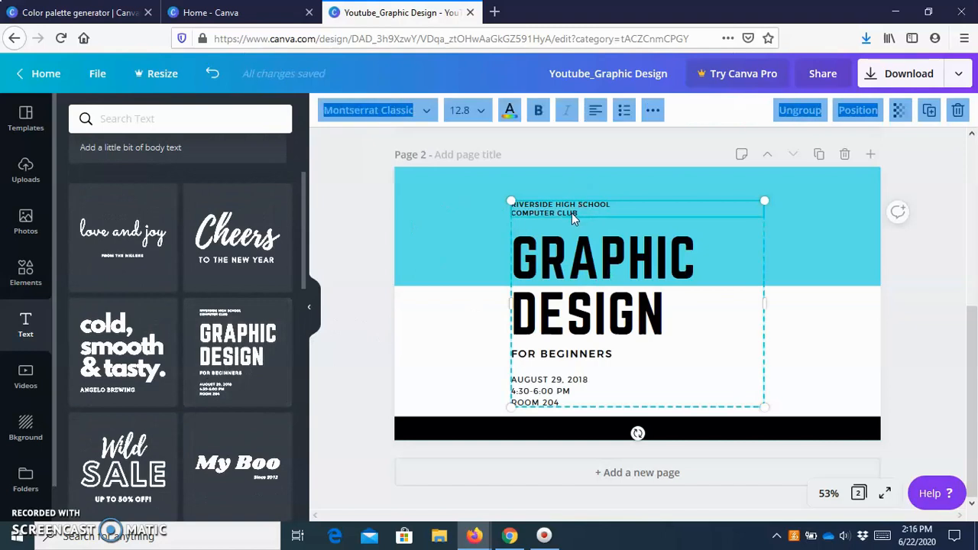
{"action": "left_click_drag", "start_coordinate": [590, 207], "coordinate": [513, 204]}
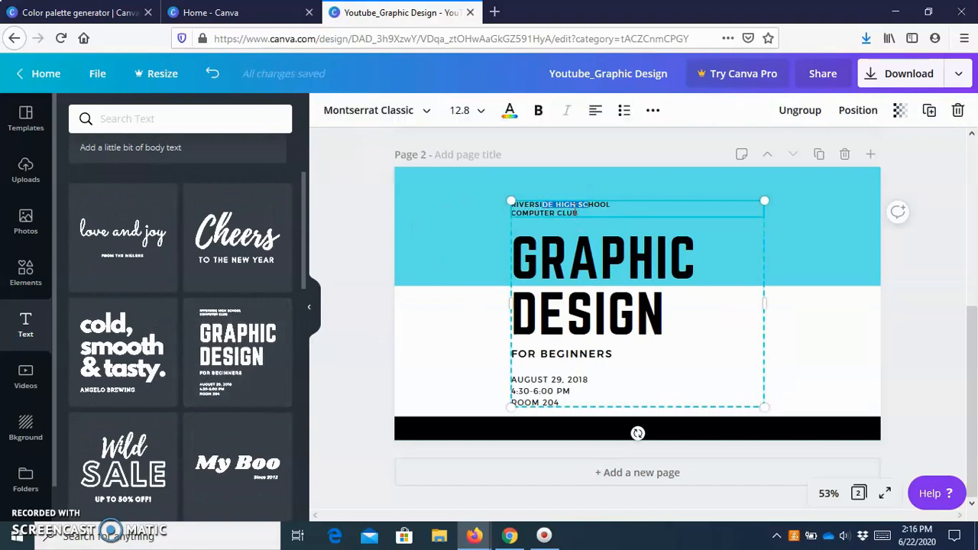
{"action": "left_click_drag", "start_coordinate": [585, 216], "coordinate": [508, 204]}
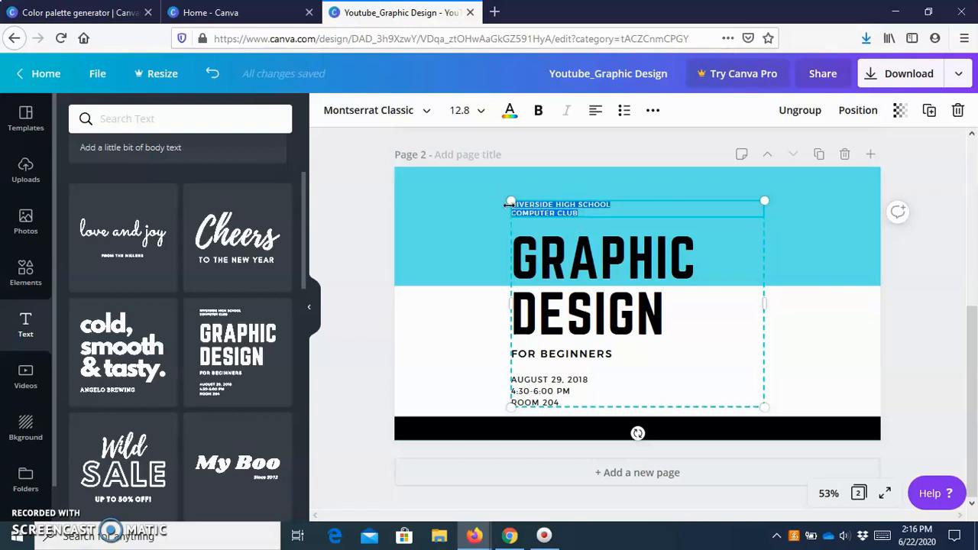
{"action": "key", "text": "BackSpace"}
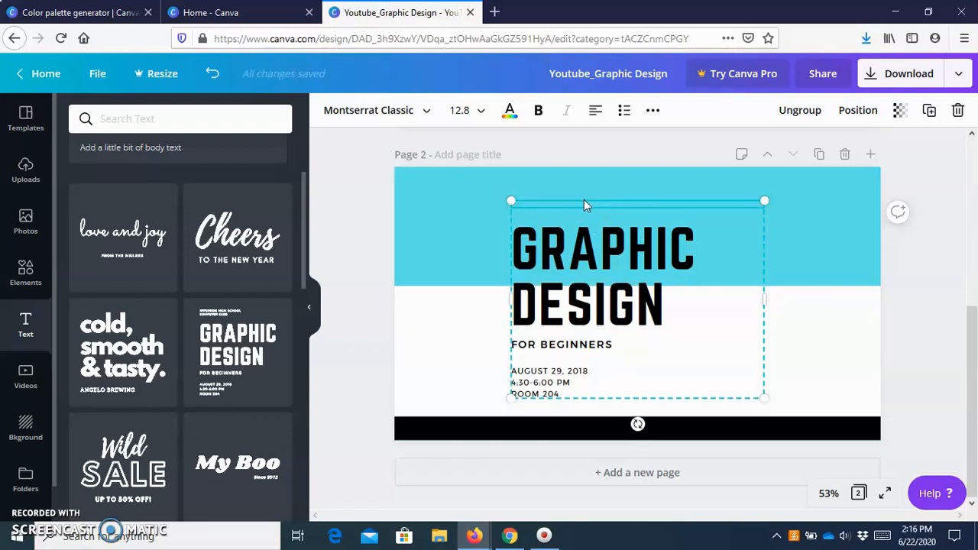
Move the text group to the upper-left of page 2 and delete its date, time and room lines
{"action": "left_click_drag", "start_coordinate": [600, 241], "coordinate": [496, 191]}
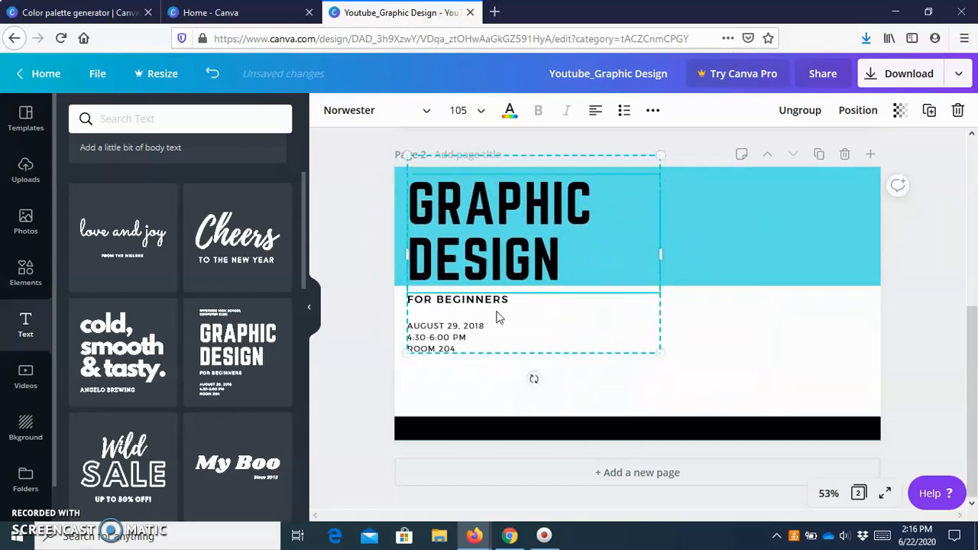
{"action": "left_click", "coordinate": [469, 349]}
{"action": "left_click_drag", "start_coordinate": [459, 349], "coordinate": [412, 326]}
{"action": "key", "text": "BackSpace"}
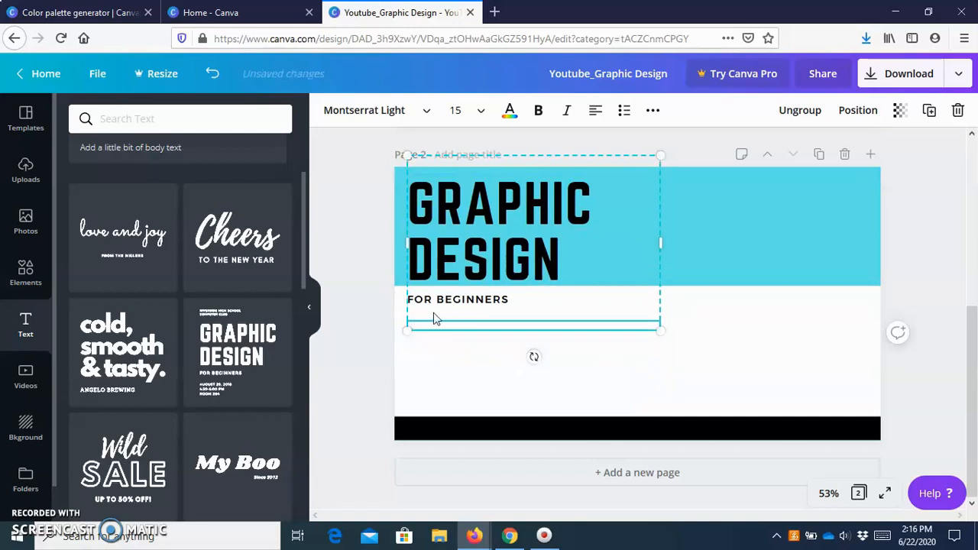
Widen the text group so "GRAPHIC DESIGN" fits on one line and position it within the page's light blue area
{"action": "left_click", "coordinate": [453, 300]}
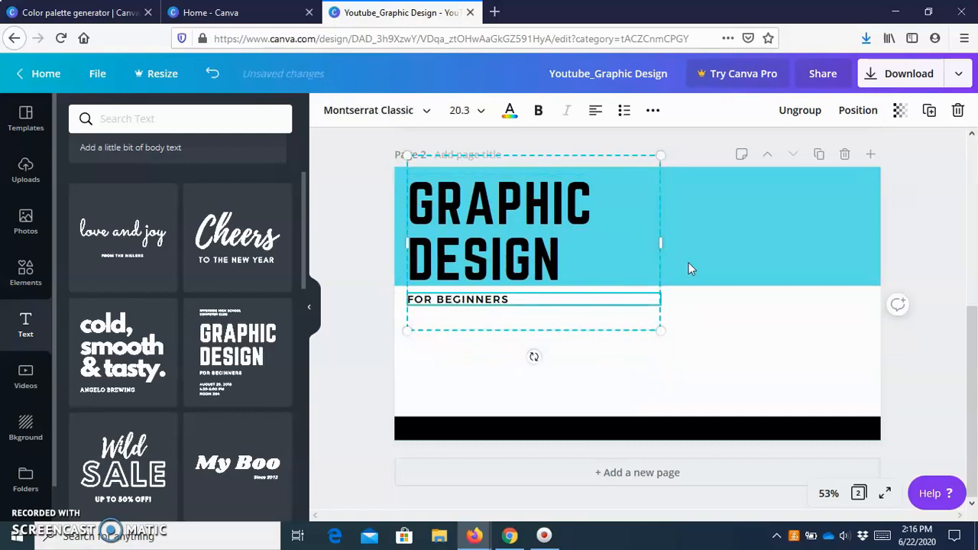
{"action": "left_click", "coordinate": [819, 364]}
{"action": "mouse_move", "coordinate": [484, 234]}
{"action": "left_mouse_down"}
{"action": "mouse_move", "coordinate": [490, 245]}
{"action": "mouse_move", "coordinate": [497, 230]}
{"action": "mouse_move", "coordinate": [483, 229]}
{"action": "mouse_move", "coordinate": [486, 237]}
{"action": "left_mouse_up"}
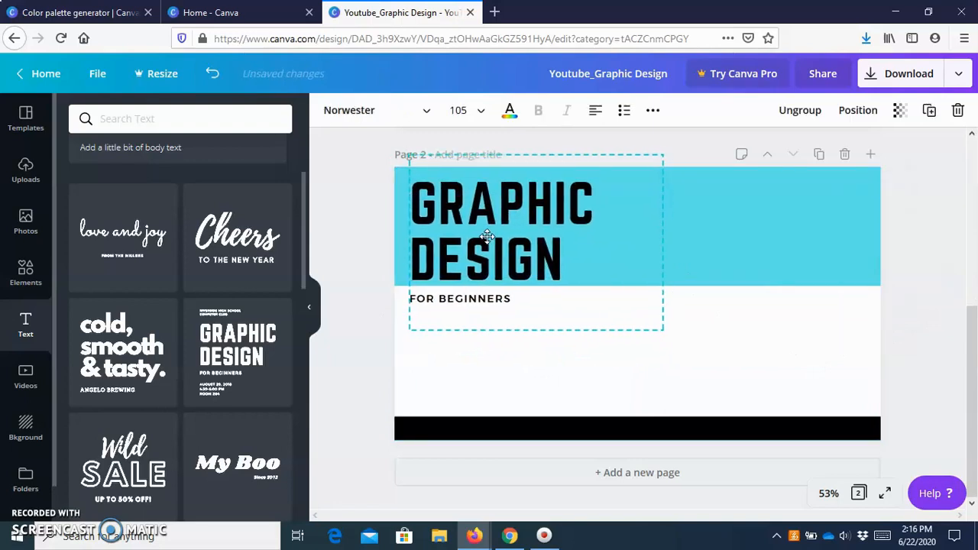
{"action": "left_click_drag", "start_coordinate": [664, 240], "coordinate": [714, 237]}
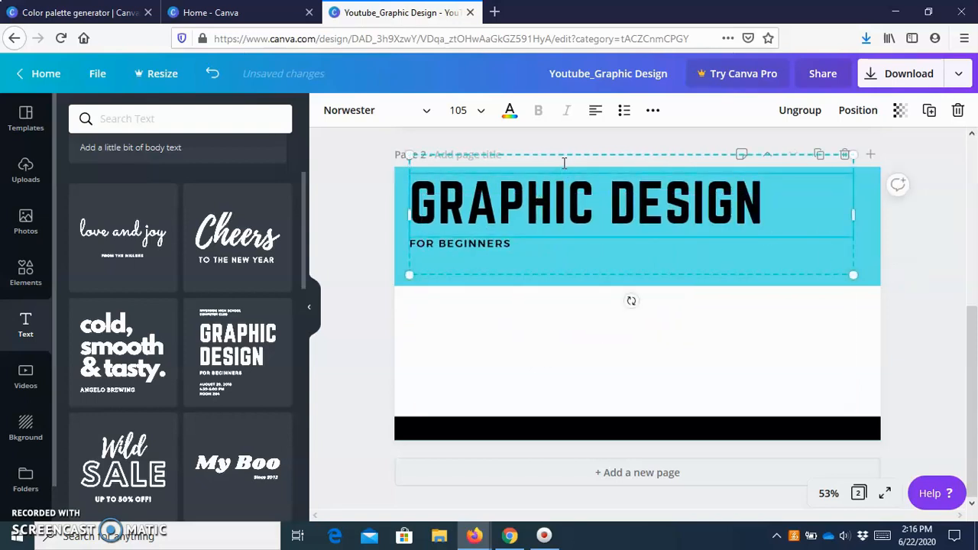
{"action": "mouse_move", "coordinate": [568, 163]}
{"action": "left_mouse_down"}
{"action": "mouse_move", "coordinate": [568, 208]}
{"action": "mouse_move", "coordinate": [567, 171]}
{"action": "left_mouse_up"}
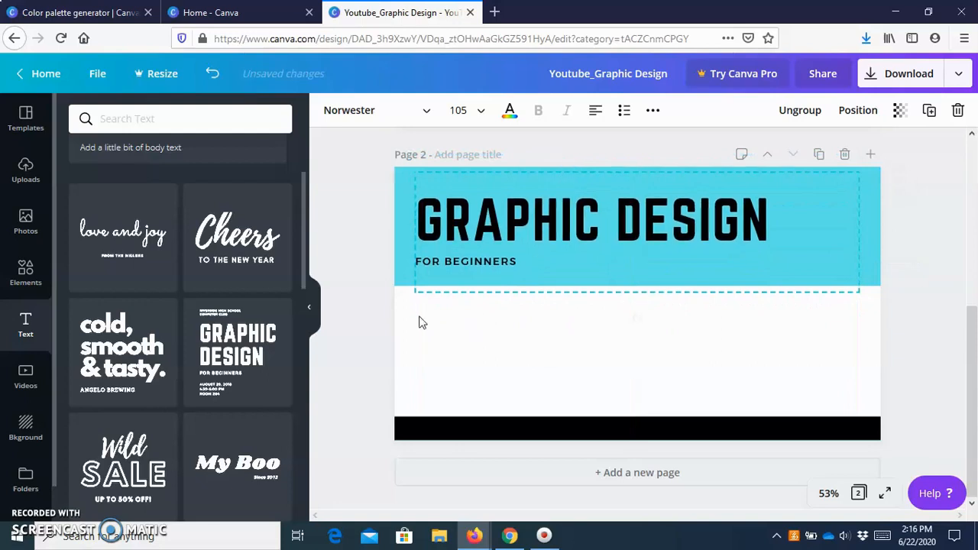
Add the uploaded Canva logo to page 2, shrink it and place it at the right end of the white area
{"action": "left_click", "coordinate": [26, 168]}
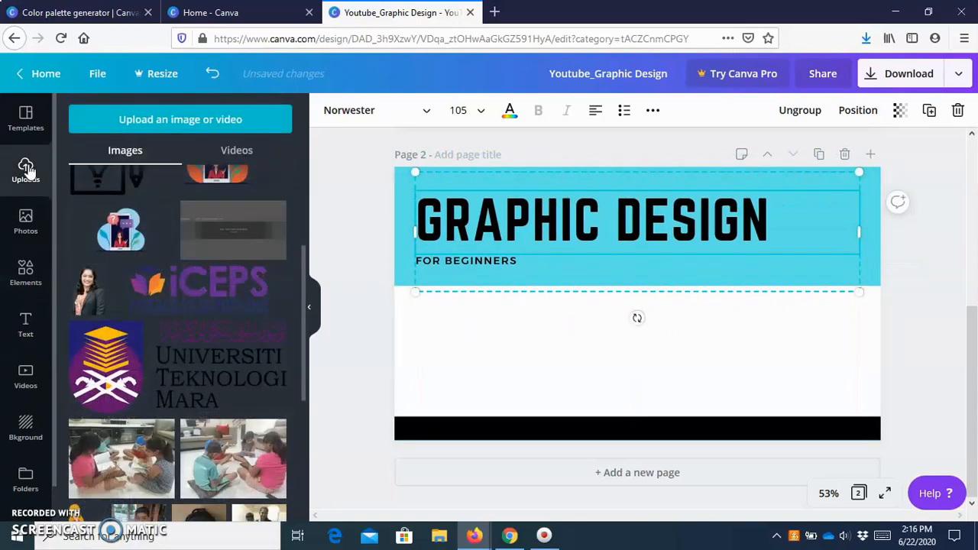
{"action": "left_click", "coordinate": [136, 250]}
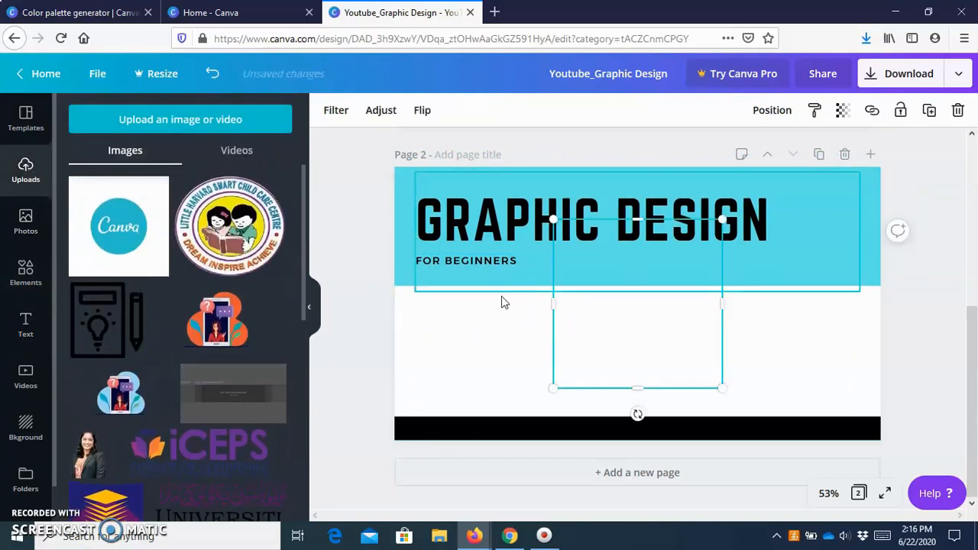
{"action": "left_click_drag", "start_coordinate": [620, 326], "coordinate": [761, 361]}
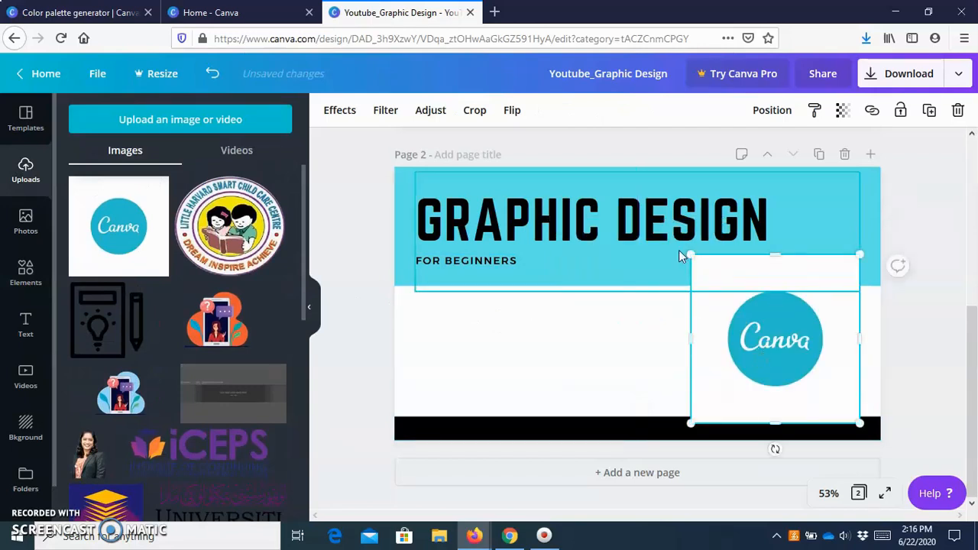
{"action": "left_click_drag", "start_coordinate": [691, 255], "coordinate": [727, 318]}
{"action": "left_click_drag", "start_coordinate": [786, 340], "coordinate": [819, 333]}
{"action": "left_click", "coordinate": [558, 350]}
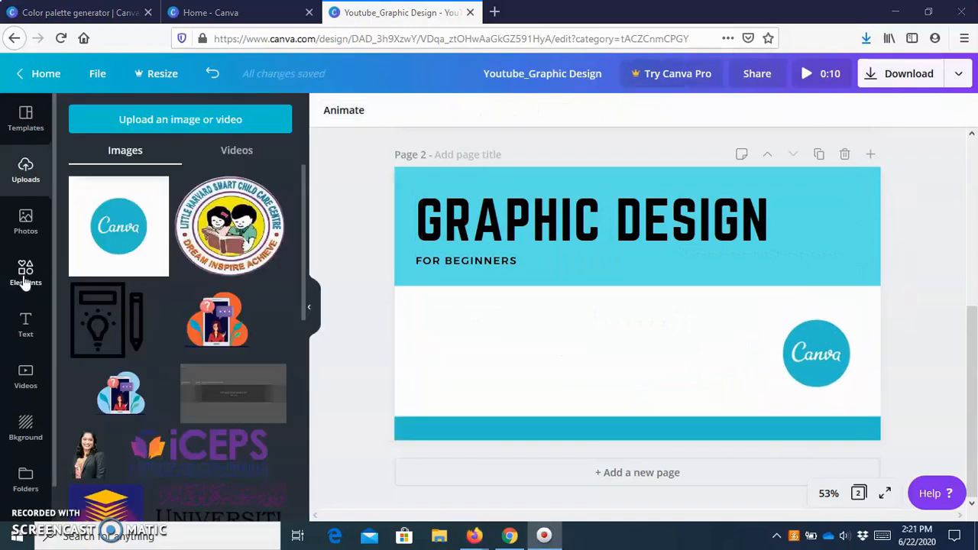
Add a heading text box to page 2 and move it to the left part of the white area
{"action": "left_click", "coordinate": [21, 331]}
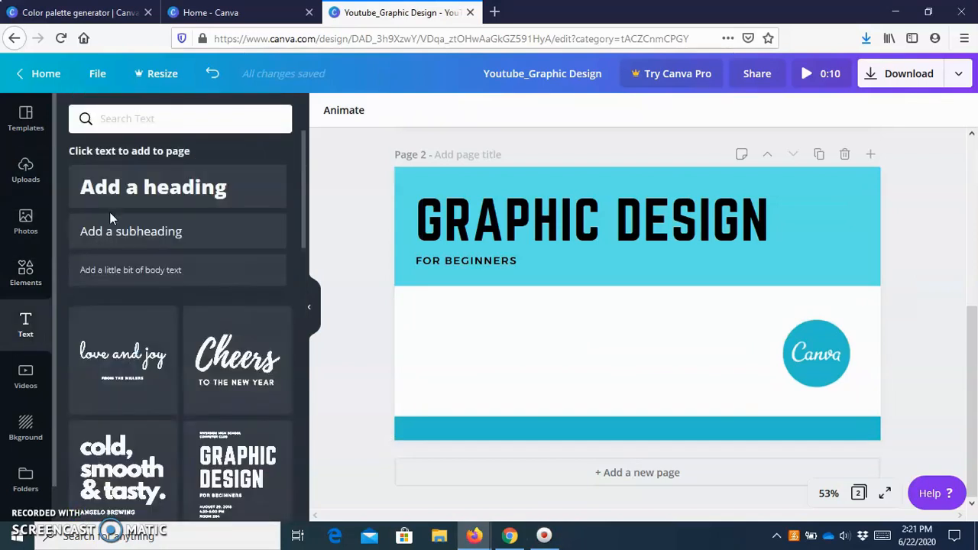
{"action": "left_click", "coordinate": [112, 208]}
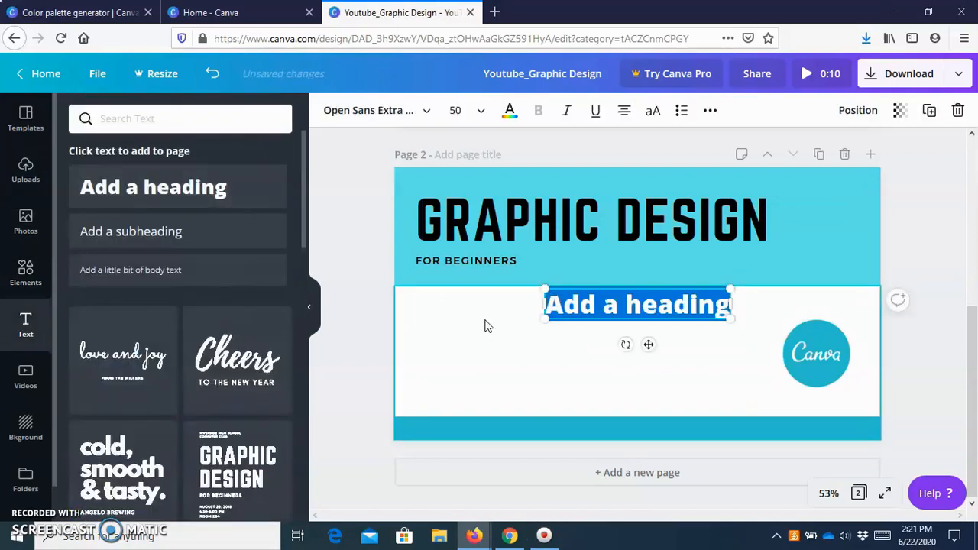
{"action": "left_click", "coordinate": [595, 319]}
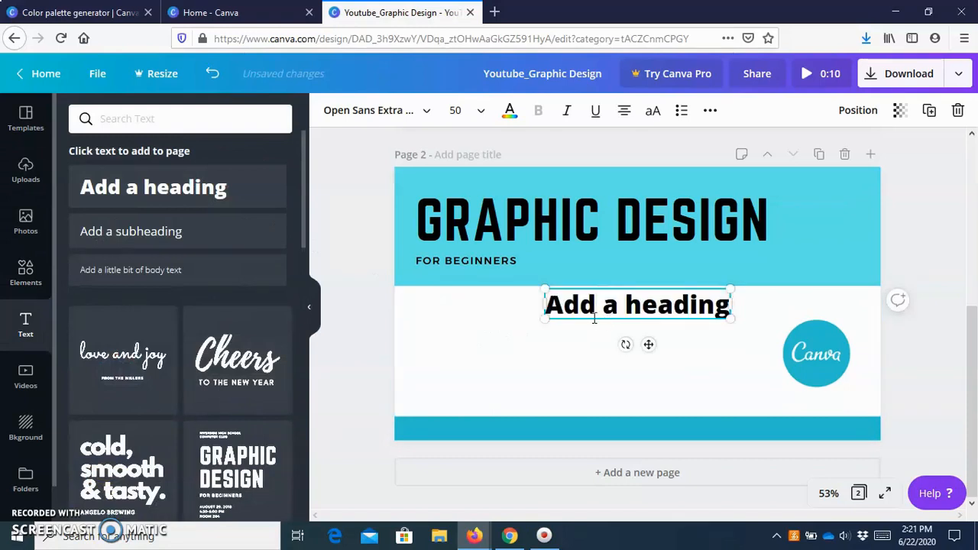
{"action": "left_click_drag", "start_coordinate": [568, 316], "coordinate": [431, 365]}
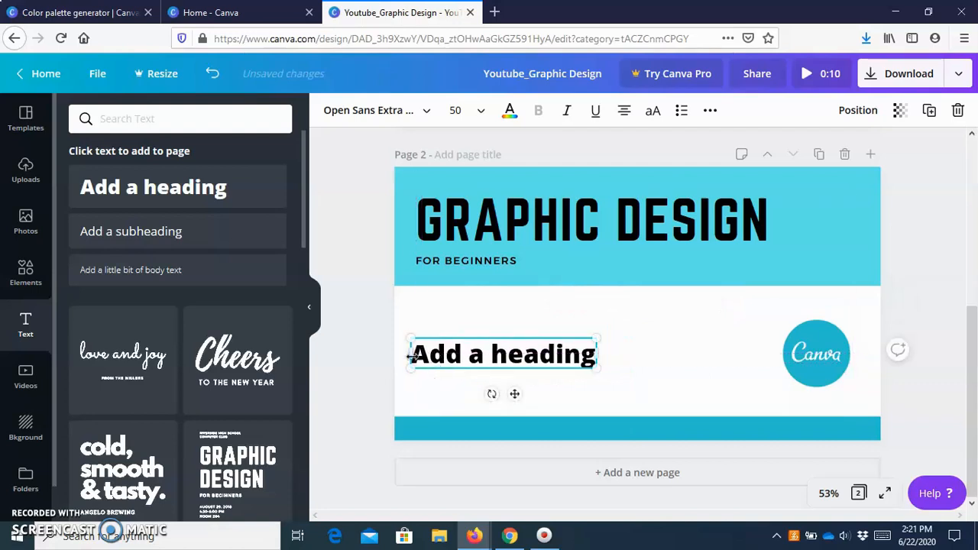
Replace the heading's placeholder with "by" and the author's first name, and shift the text slightly up
{"action": "double_click", "coordinate": [422, 354]}
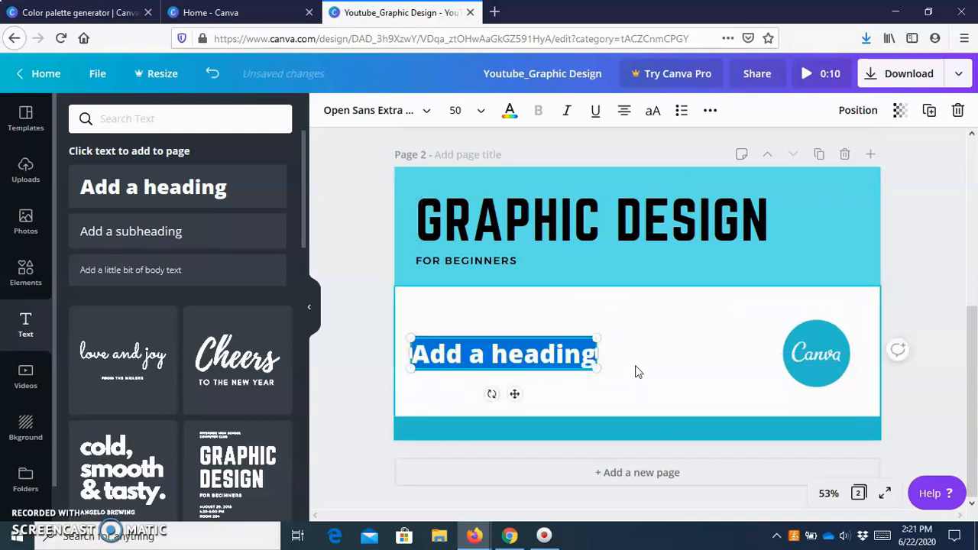
{"action": "type", "text": "by Pras"}
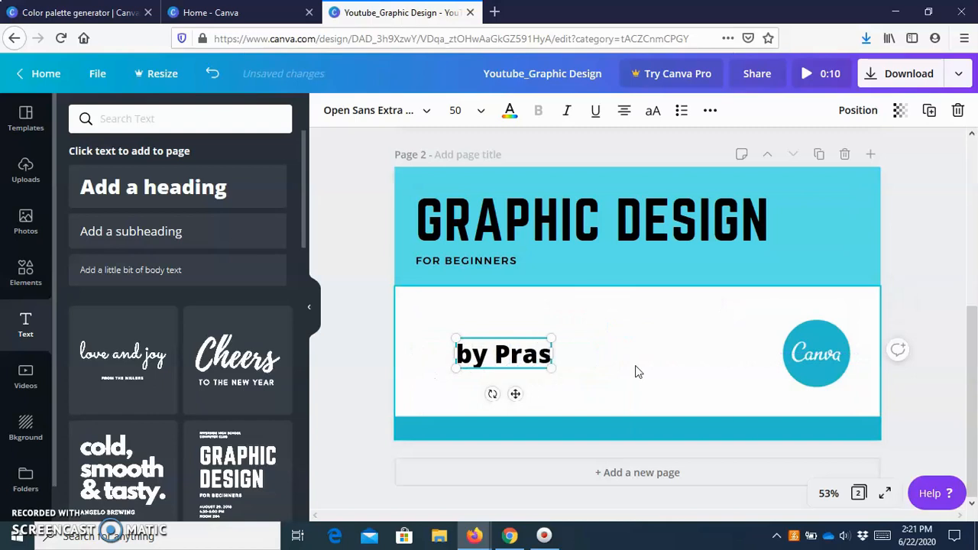
{"action": "type", "text": "anna"}
{"action": "left_click_drag", "start_coordinate": [516, 336], "coordinate": [514, 321]}
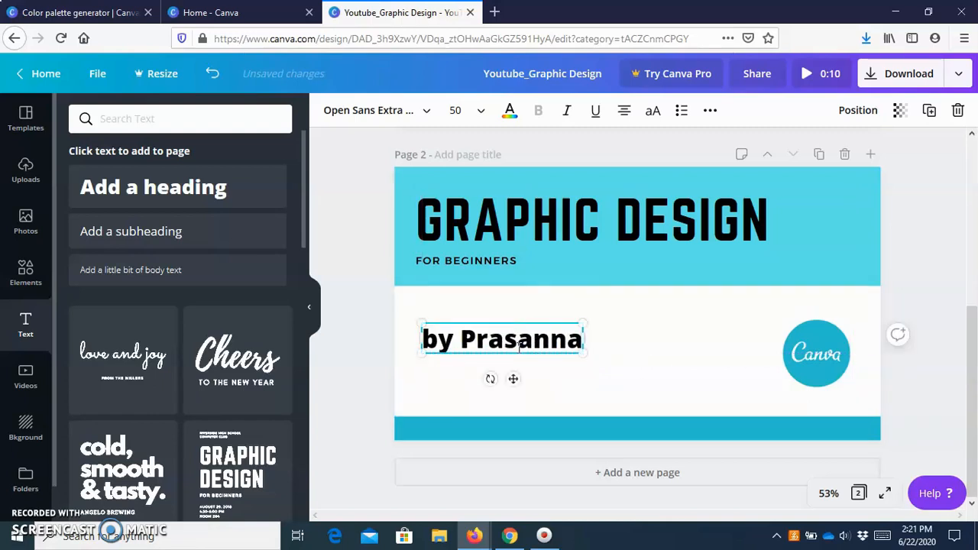
{"action": "left_click", "coordinate": [572, 371]}
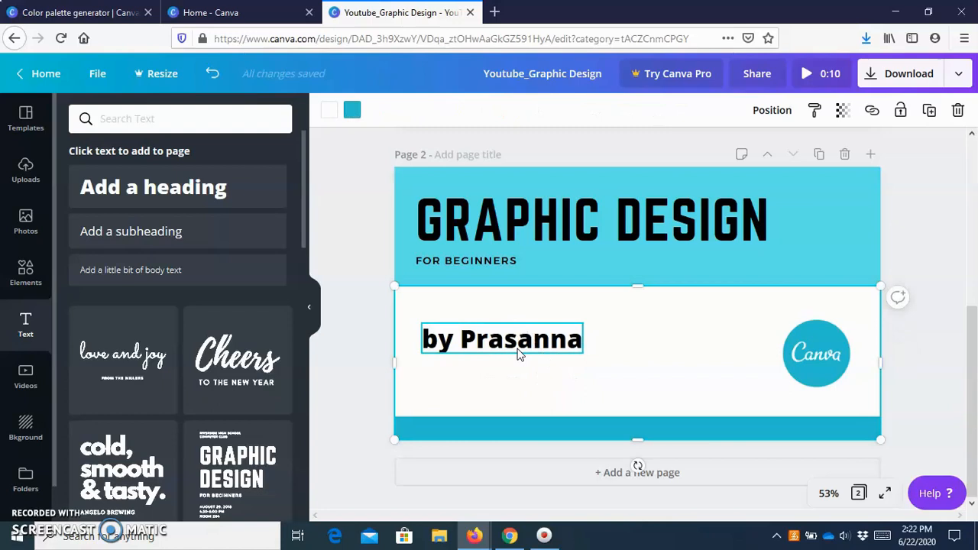
Duplicate the byline text and place the copy directly below the original
{"action": "left_click", "coordinate": [518, 353]}
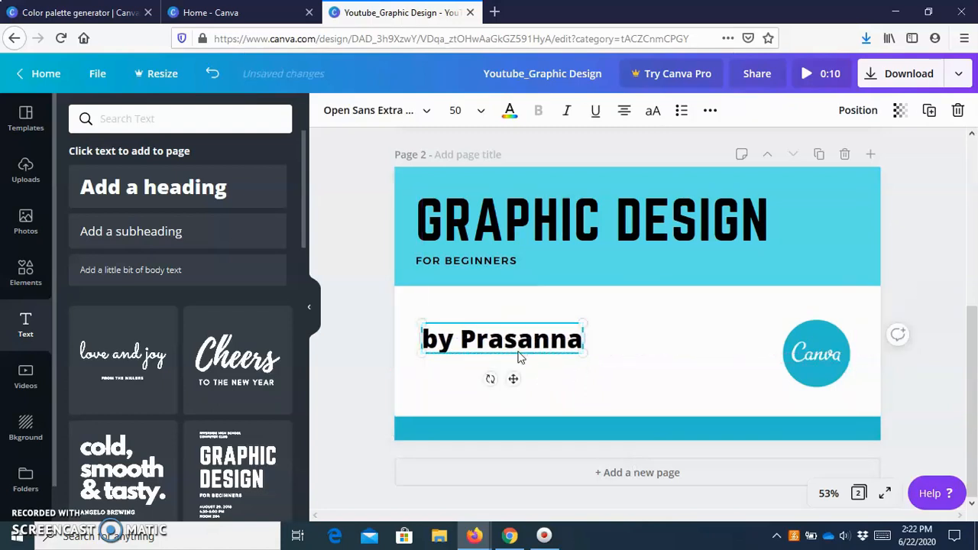
{"action": "left_click", "coordinate": [621, 378]}
{"action": "mouse_move", "coordinate": [535, 360]}
{"action": "left_mouse_down"}
{"action": "mouse_move", "coordinate": [543, 368]}
{"action": "mouse_move", "coordinate": [526, 375]}
{"action": "left_mouse_up"}
Recolor the upper byline with the light turquoise document color
{"action": "left_click", "coordinate": [511, 344]}
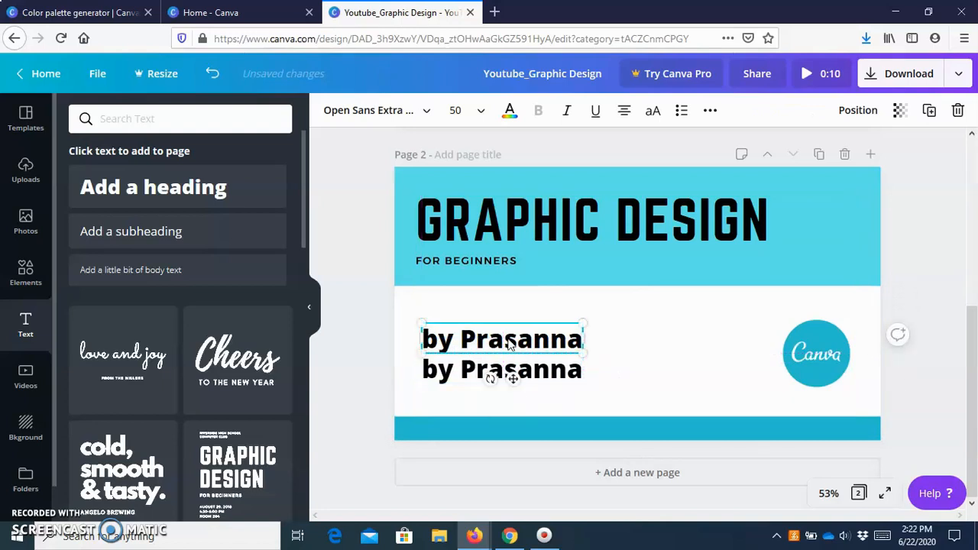
{"action": "mouse_move", "coordinate": [511, 344]}
{"action": "left_mouse_down"}
{"action": "mouse_move", "coordinate": [507, 329]}
{"action": "mouse_move", "coordinate": [506, 339]}
{"action": "left_mouse_up"}
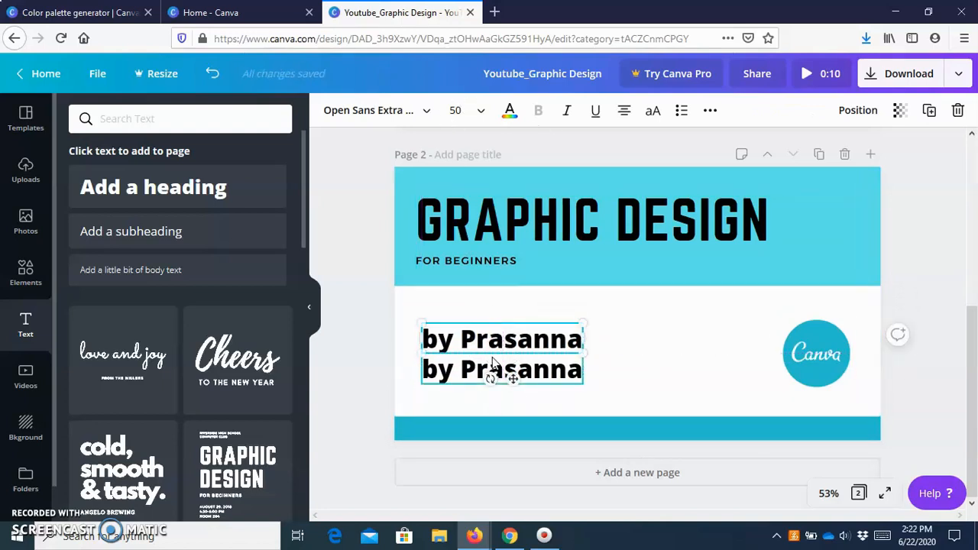
{"action": "left_click", "coordinate": [509, 111]}
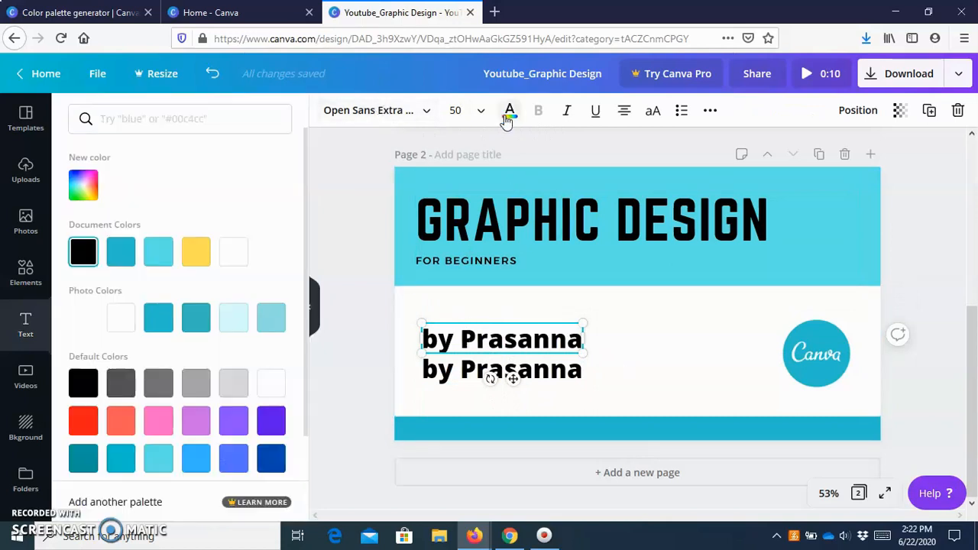
{"action": "left_click", "coordinate": [155, 265]}
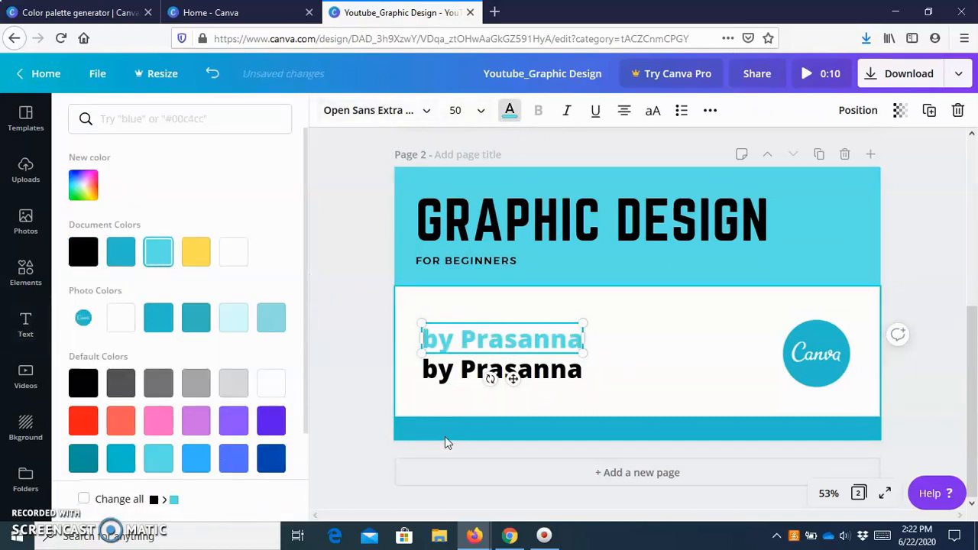
Lay the black byline over the turquoise one with a slight horizontal offset to create a shadow effect
{"action": "left_click", "coordinate": [445, 377]}
{"action": "left_click_drag", "start_coordinate": [437, 350], "coordinate": [438, 340]}
{"action": "key", "text": "Right"}
{"action": "key", "text": "Right"}
{"action": "key", "text": "Right"}
{"action": "key", "text": "Right"}
{"action": "key", "text": "Right"}
{"action": "key", "text": "Right"}
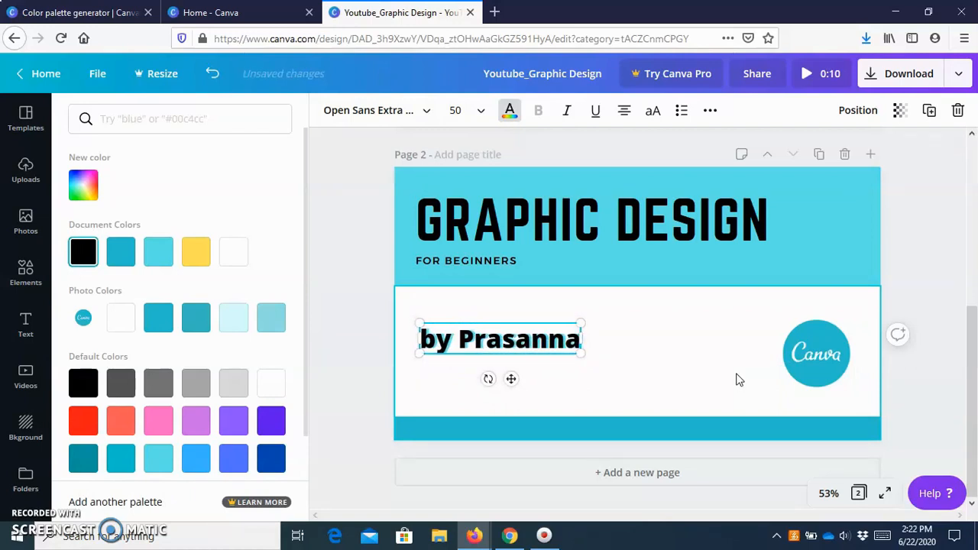
{"action": "left_click", "coordinate": [716, 377]}
{"action": "left_click_drag", "start_coordinate": [677, 389], "coordinate": [419, 334]}
{"action": "key", "text": "ctrl+z"}
{"action": "left_click", "coordinate": [493, 350]}
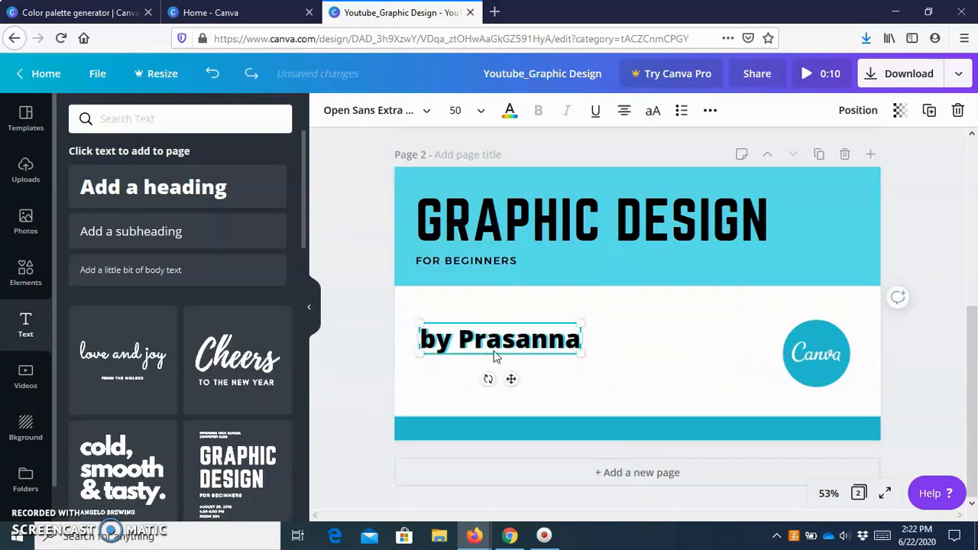
{"action": "left_click", "coordinate": [611, 371]}
{"action": "left_click_drag", "start_coordinate": [506, 335], "coordinate": [467, 334]}
{"action": "key", "text": "ctrl+z"}
{"action": "left_click", "coordinate": [484, 345]}
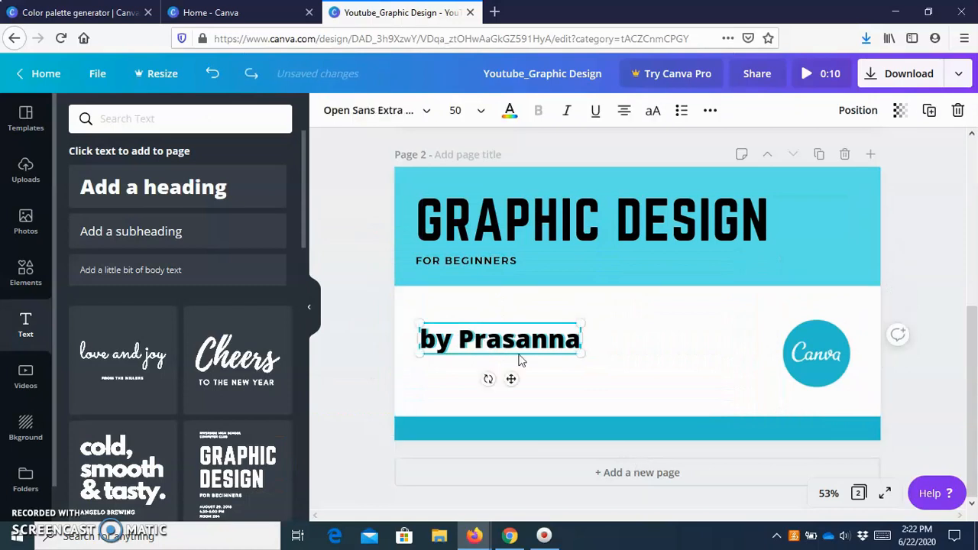
{"action": "left_click", "coordinate": [618, 394]}
{"action": "left_click", "coordinate": [492, 343]}
{"action": "left_click", "coordinate": [644, 372]}
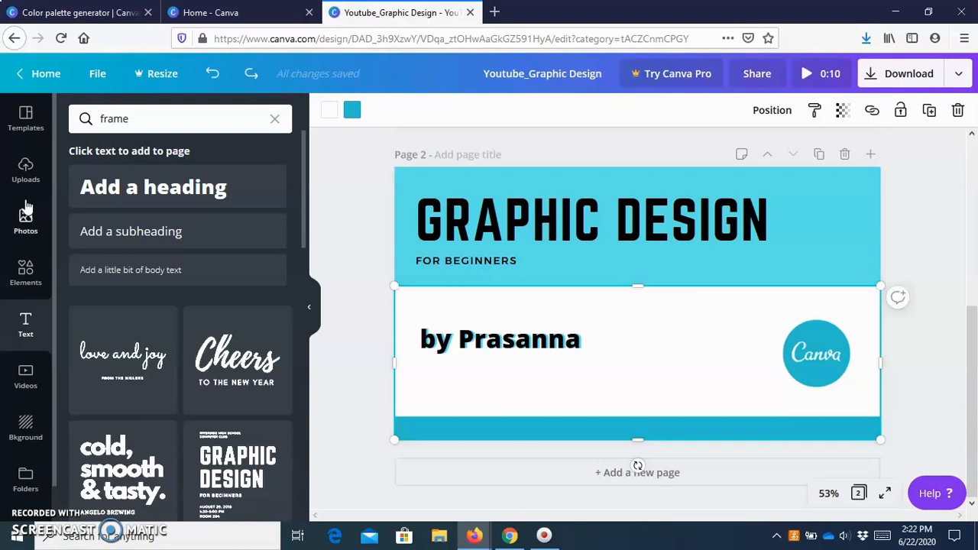
Search the elements library for "frame" and browse the listed frames
{"action": "left_click", "coordinate": [25, 271]}
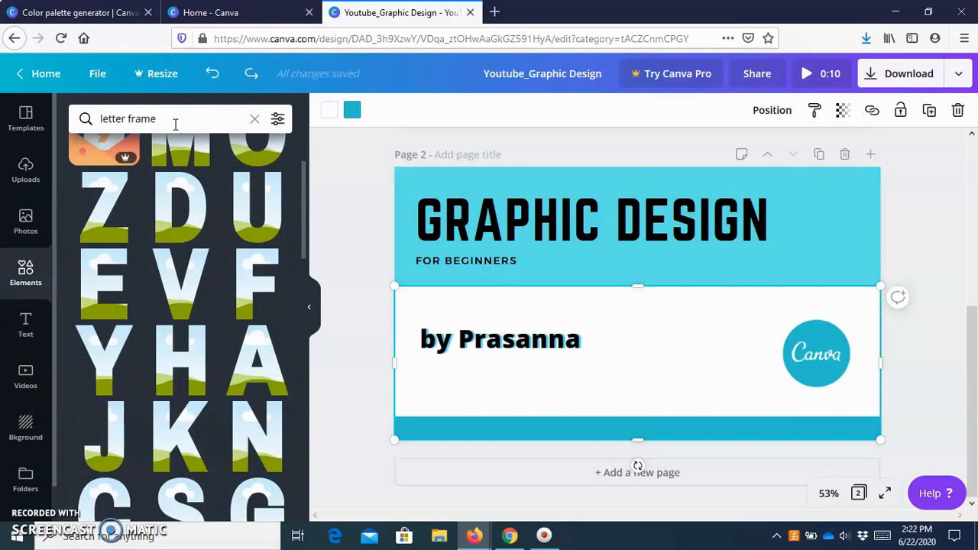
{"action": "left_click", "coordinate": [175, 122]}
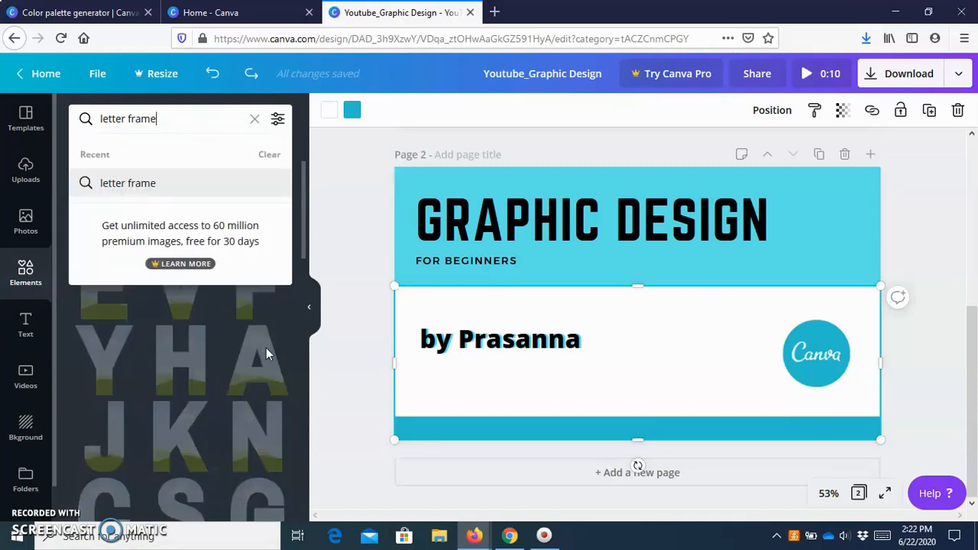
{"action": "key", "text": "shift+Home"}
{"action": "key", "text": "BackSpace"}
{"action": "key", "text": "Return"}
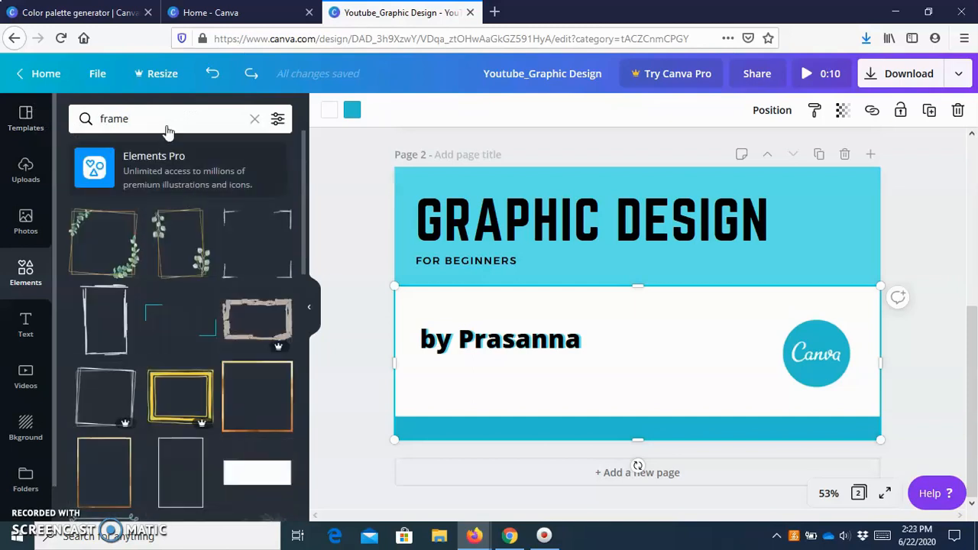
{"action": "scroll", "coordinate": [194, 302], "scroll_direction": "down", "scroll_amount": 5}
{"action": "scroll", "coordinate": [191, 306], "scroll_direction": "up", "scroll_amount": 5}
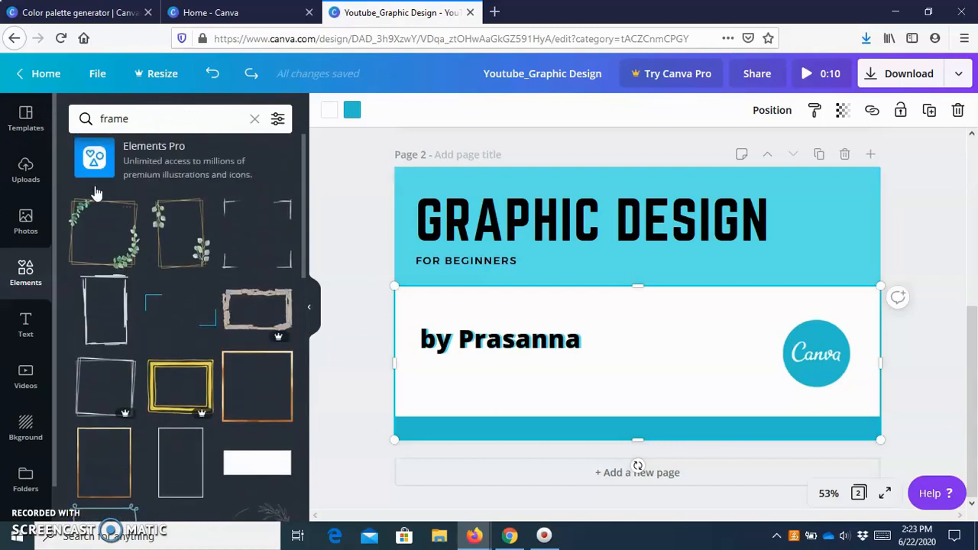
Search the elements for "letter frame" and add the letter C frame to page 2
{"action": "left_click", "coordinate": [177, 122]}
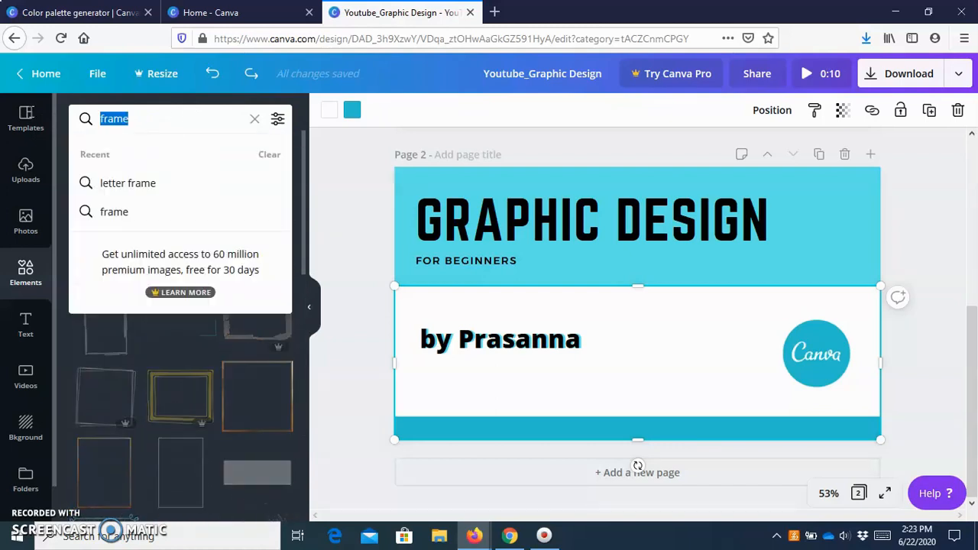
{"action": "type", "text": "let"}
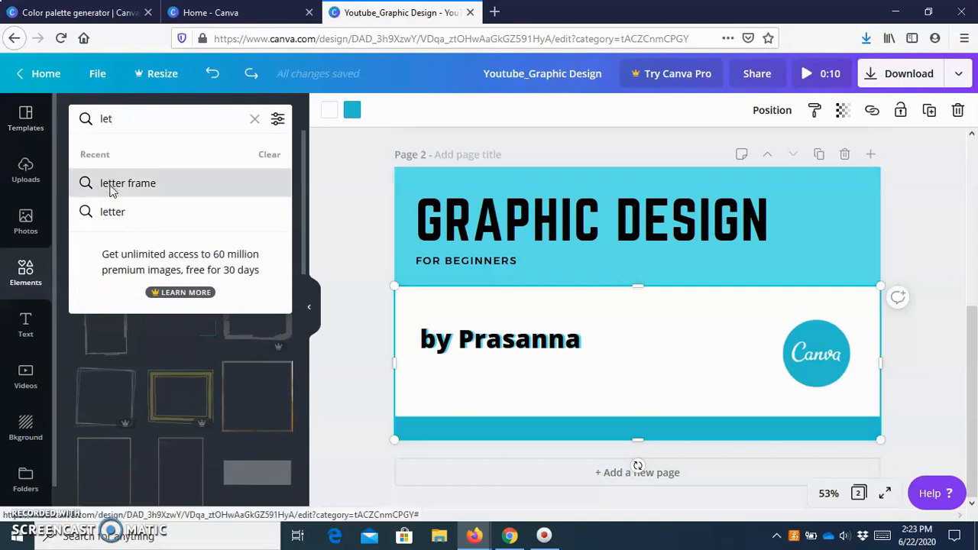
{"action": "left_click", "coordinate": [111, 190]}
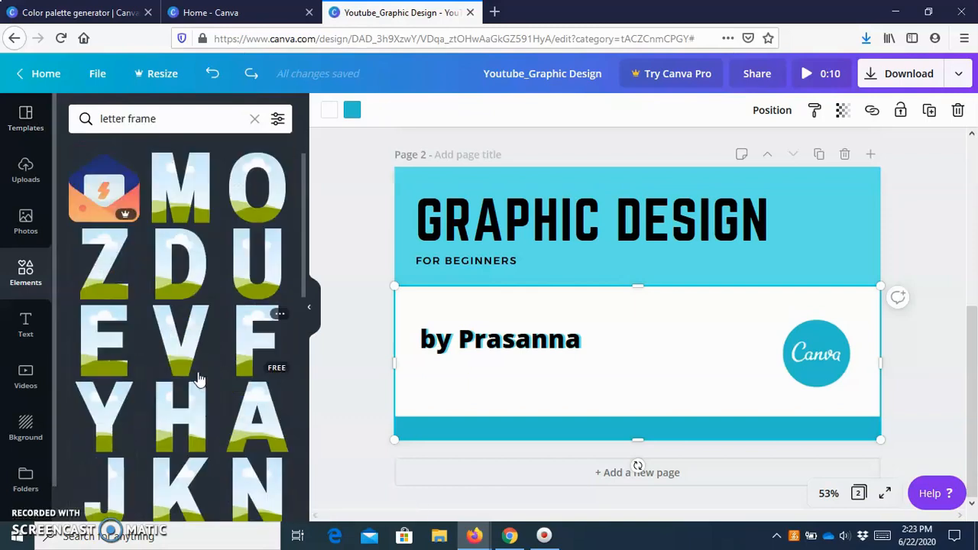
{"action": "scroll", "coordinate": [197, 378], "scroll_direction": "down", "scroll_amount": 3}
{"action": "left_click", "coordinate": [107, 388]}
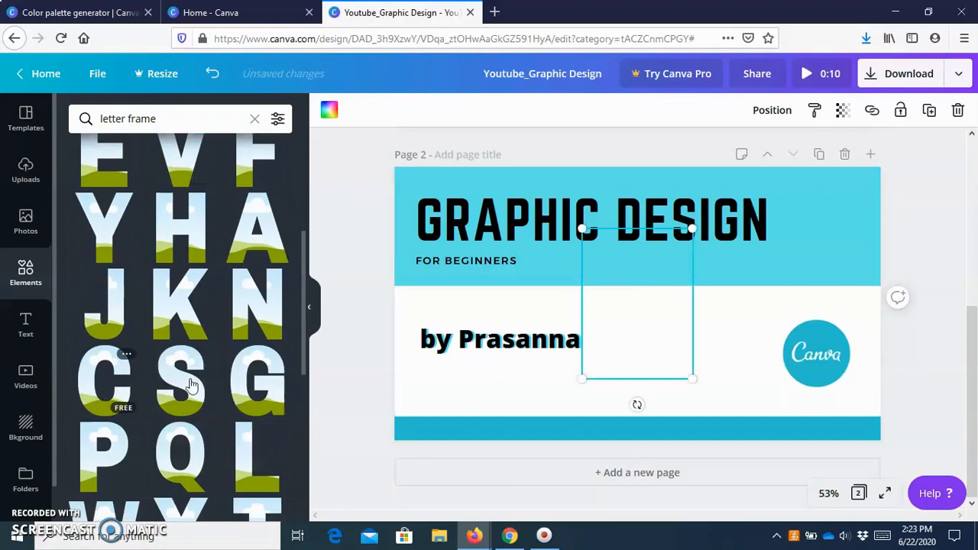
Shrink the letter C frame and place it just below the byline on page 2
{"action": "left_click_drag", "start_coordinate": [666, 342], "coordinate": [611, 282]}
{"action": "left_click_drag", "start_coordinate": [491, 422], "coordinate": [532, 408]}
{"action": "scroll", "coordinate": [168, 231], "scroll_direction": "up", "scroll_amount": 3}
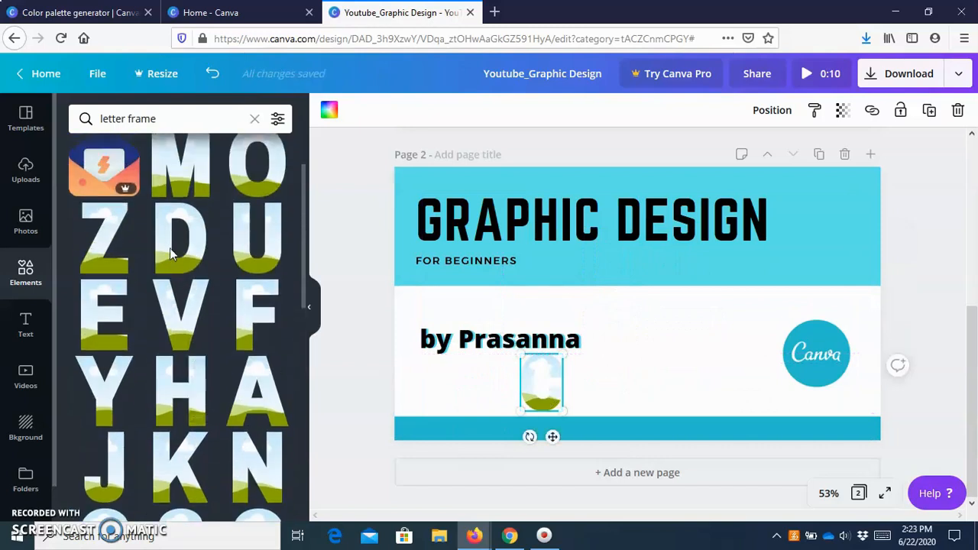
{"action": "scroll", "coordinate": [198, 299], "scroll_direction": "down", "scroll_amount": 3}
{"action": "scroll", "coordinate": [160, 371], "scroll_direction": "down", "scroll_amount": 2}
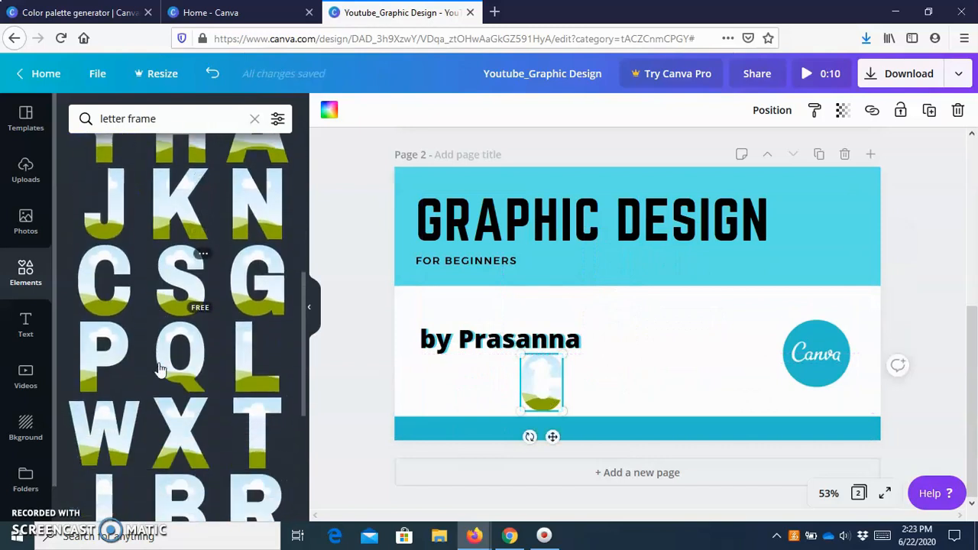
{"action": "scroll", "coordinate": [162, 367], "scroll_direction": "up", "scroll_amount": 4}
{"action": "scroll", "coordinate": [162, 366], "scroll_direction": "up", "scroll_amount": 2}
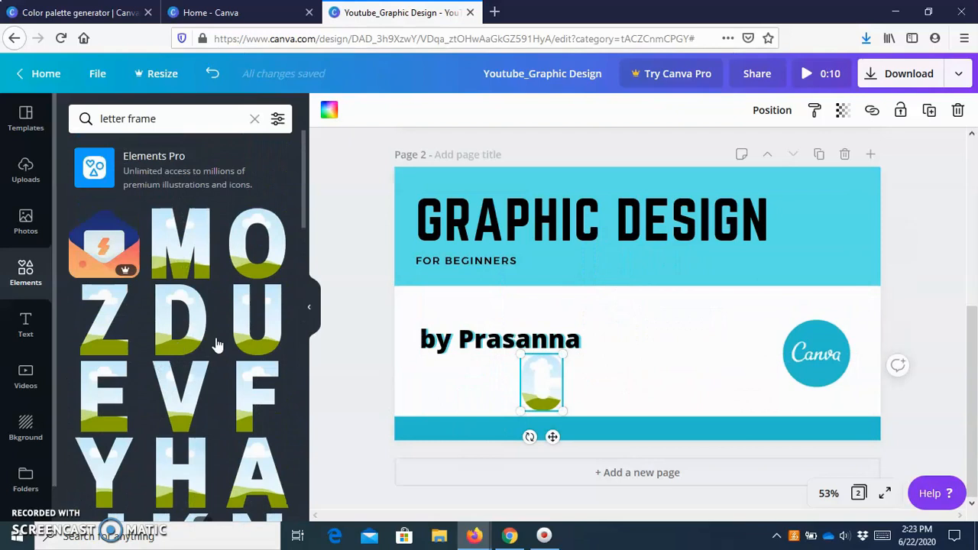
Move the letter C frame beside the round Canva logo and enlarge it to about 161 by 219
{"action": "left_click_drag", "start_coordinate": [533, 377], "coordinate": [699, 334]}
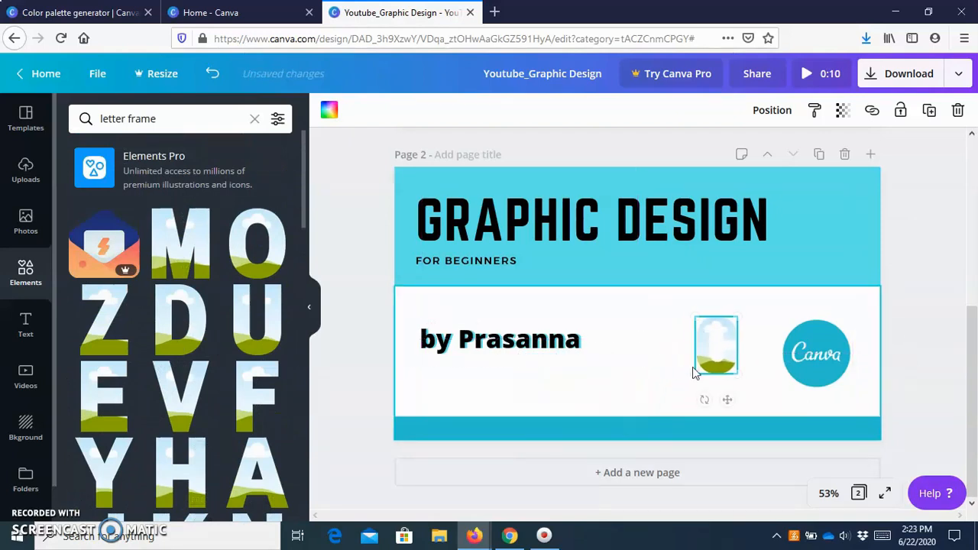
{"action": "left_click_drag", "start_coordinate": [734, 374], "coordinate": [755, 405]}
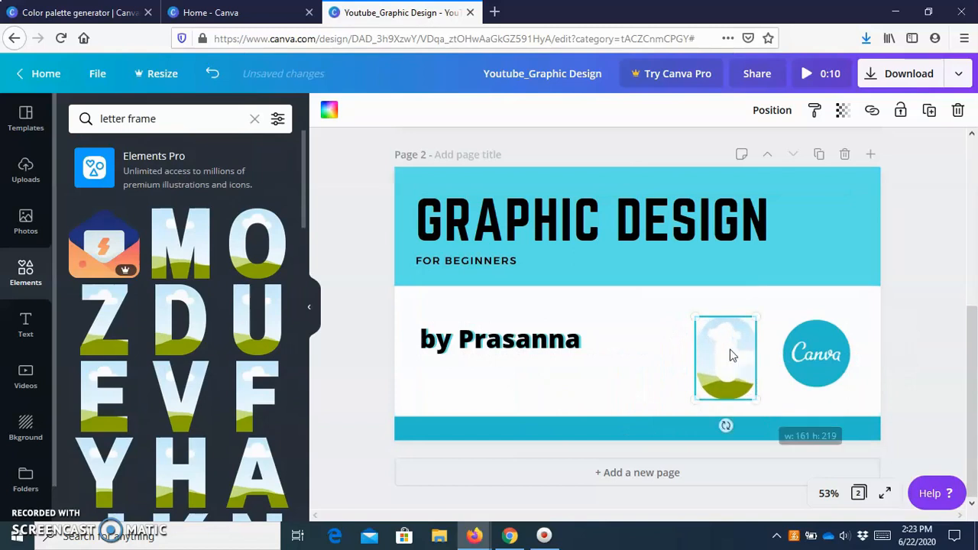
{"action": "left_click_drag", "start_coordinate": [714, 331], "coordinate": [719, 325]}
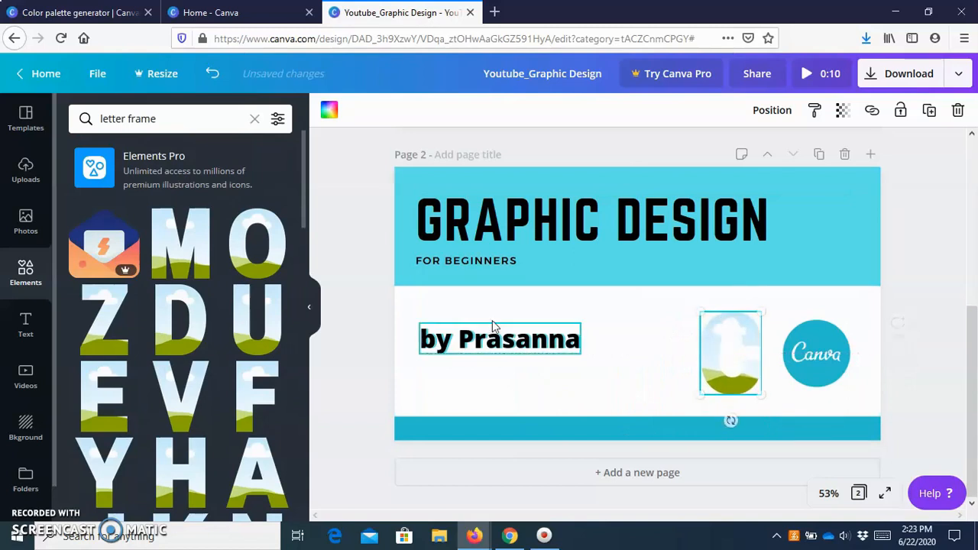
{"action": "mouse_move", "coordinate": [716, 343]}
{"action": "left_mouse_down"}
{"action": "mouse_move", "coordinate": [716, 333]}
{"action": "mouse_move", "coordinate": [717, 343]}
{"action": "left_mouse_up"}
Search the photo library for "student"
{"action": "left_click", "coordinate": [26, 221]}
{"action": "scroll", "coordinate": [178, 376], "scroll_direction": "down", "scroll_amount": 5}
{"action": "scroll", "coordinate": [178, 376], "scroll_direction": "down", "scroll_amount": 3}
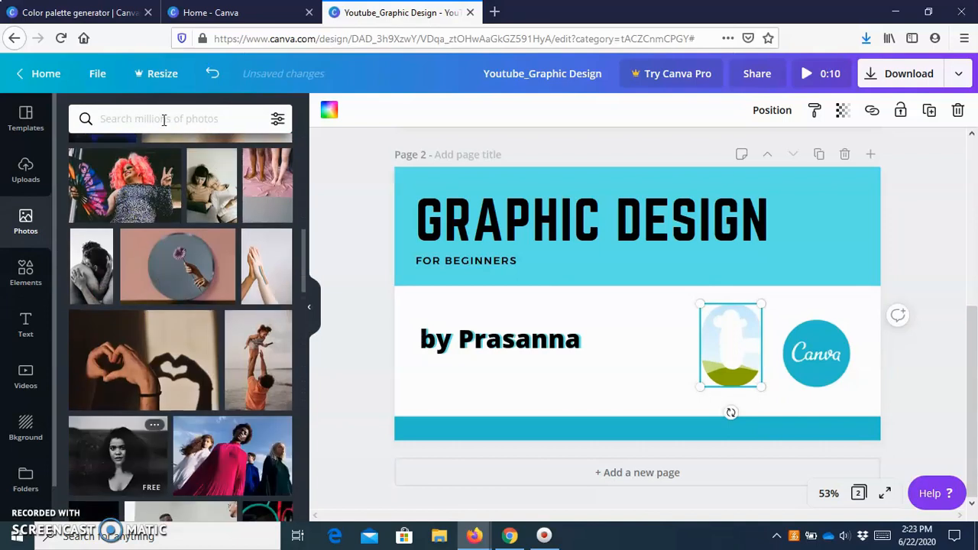
{"action": "left_click", "coordinate": [164, 120]}
{"action": "type", "text": "student"}
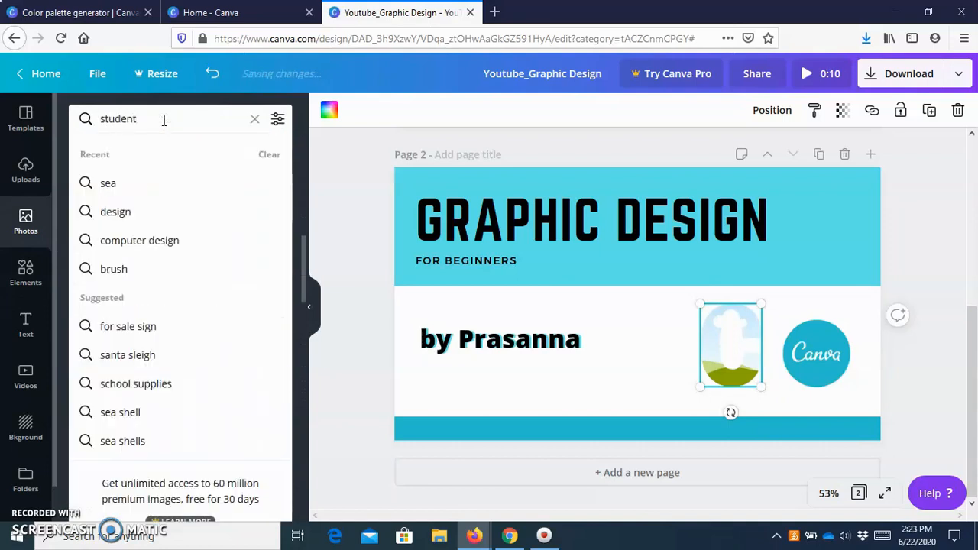
{"action": "key", "text": "Return"}
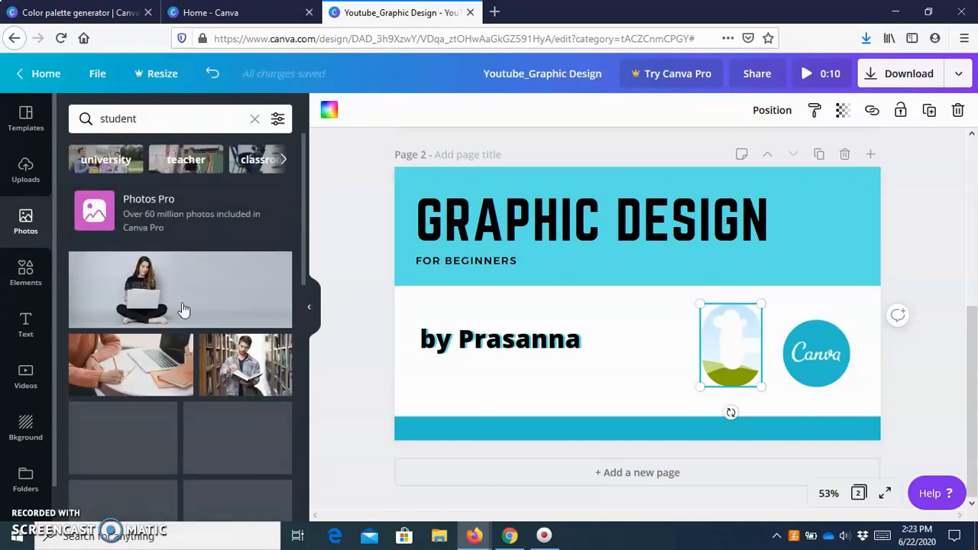
Fill the letter C frame with the free photo of students wearing backpacks outdoors and deselect the frame
{"action": "scroll", "coordinate": [228, 362], "scroll_direction": "down", "scroll_amount": 5}
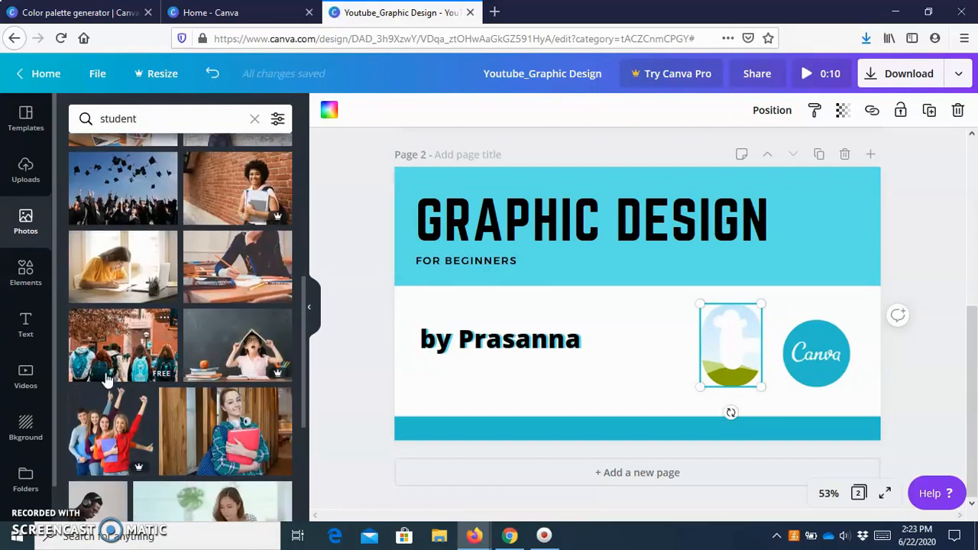
{"action": "scroll", "coordinate": [175, 405], "scroll_direction": "down", "scroll_amount": 2}
{"action": "scroll", "coordinate": [176, 405], "scroll_direction": "down", "scroll_amount": 2}
{"action": "scroll", "coordinate": [107, 372], "scroll_direction": "up", "scroll_amount": 2}
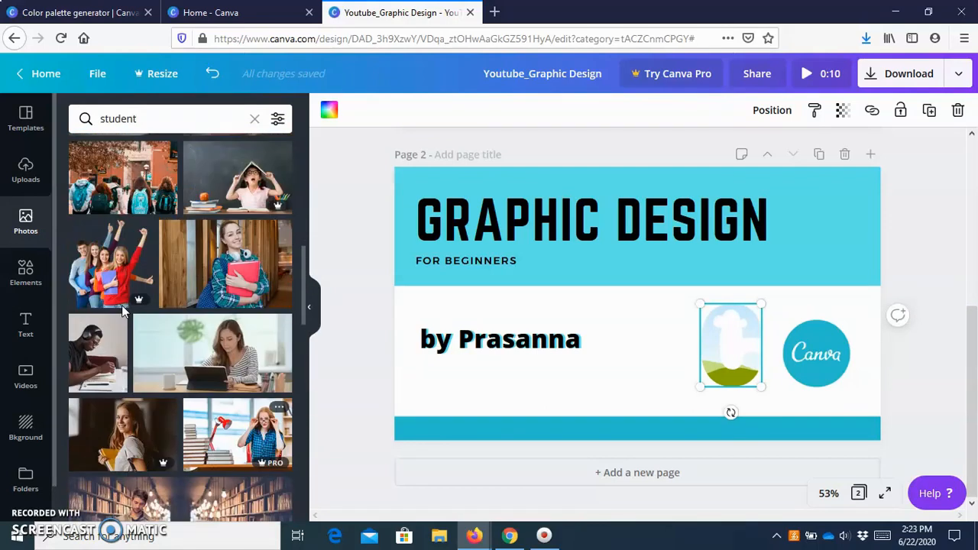
{"action": "scroll", "coordinate": [107, 372], "scroll_direction": "up", "scroll_amount": 3}
{"action": "left_click_drag", "start_coordinate": [130, 428], "coordinate": [723, 330]}
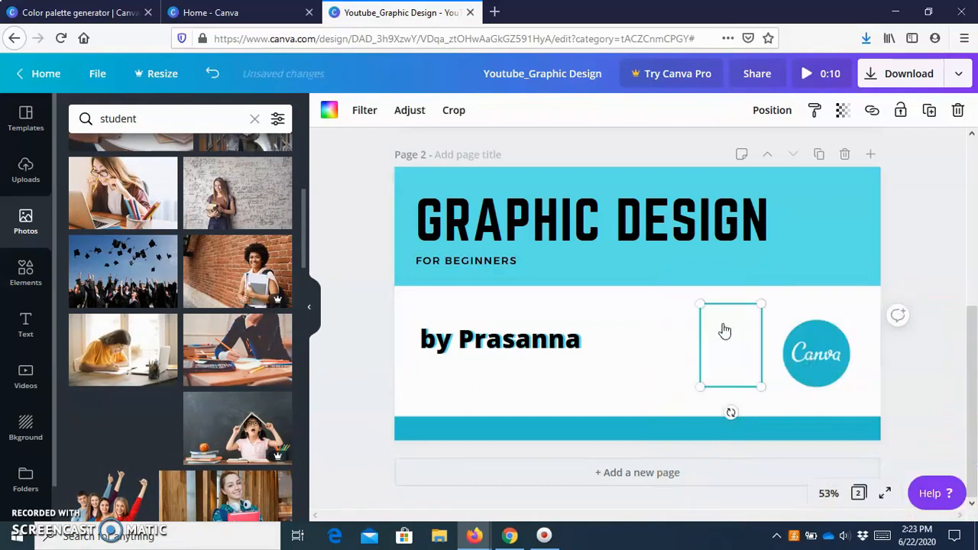
{"action": "left_click", "coordinate": [676, 404]}
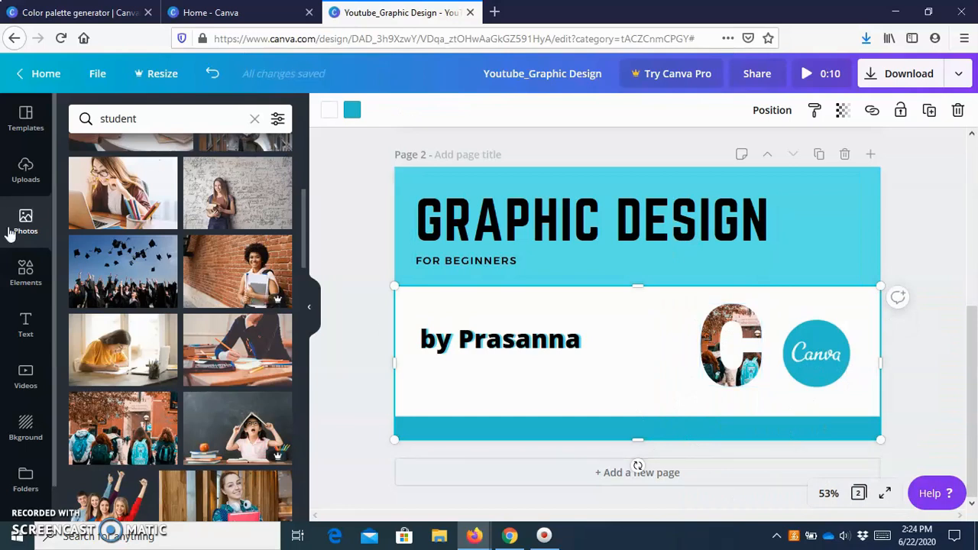
Search the elements library for "frame" again and examine the available frame designs
{"action": "left_click", "coordinate": [24, 292]}
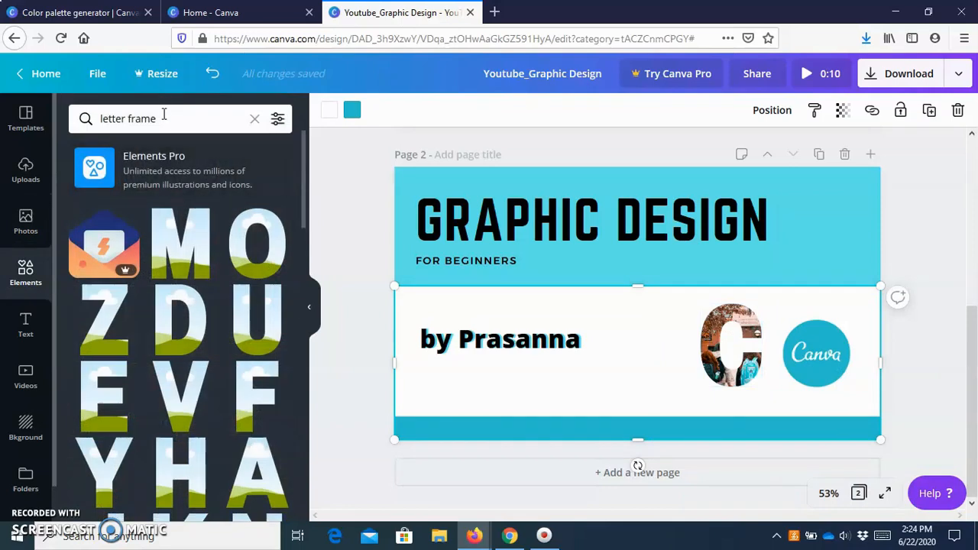
{"action": "double_click", "coordinate": [125, 118]}
{"action": "key", "text": "BackSpace"}
{"action": "key", "text": "Delete"}
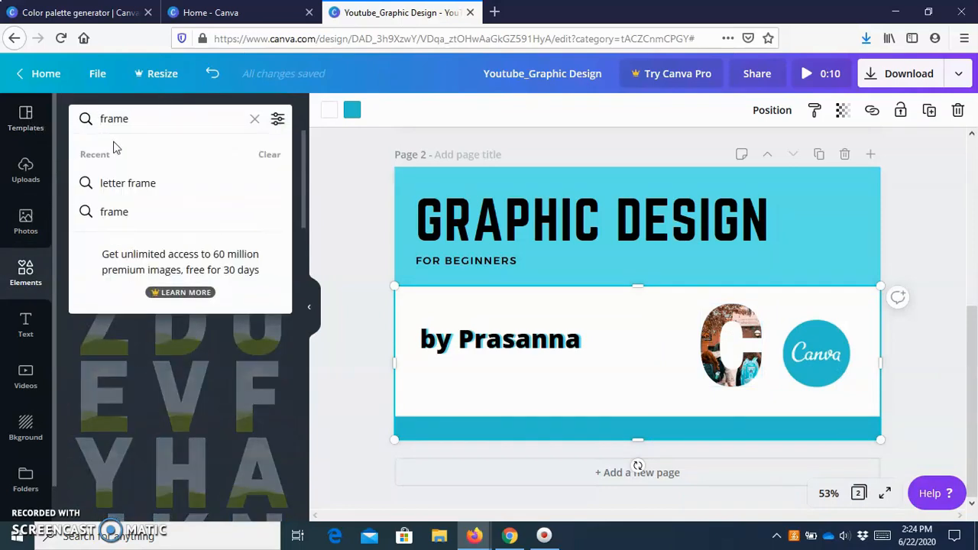
{"action": "key", "text": "Return"}
{"action": "scroll", "coordinate": [210, 294], "scroll_direction": "down", "scroll_amount": 2}
{"action": "scroll", "coordinate": [237, 353], "scroll_direction": "down", "scroll_amount": 10}
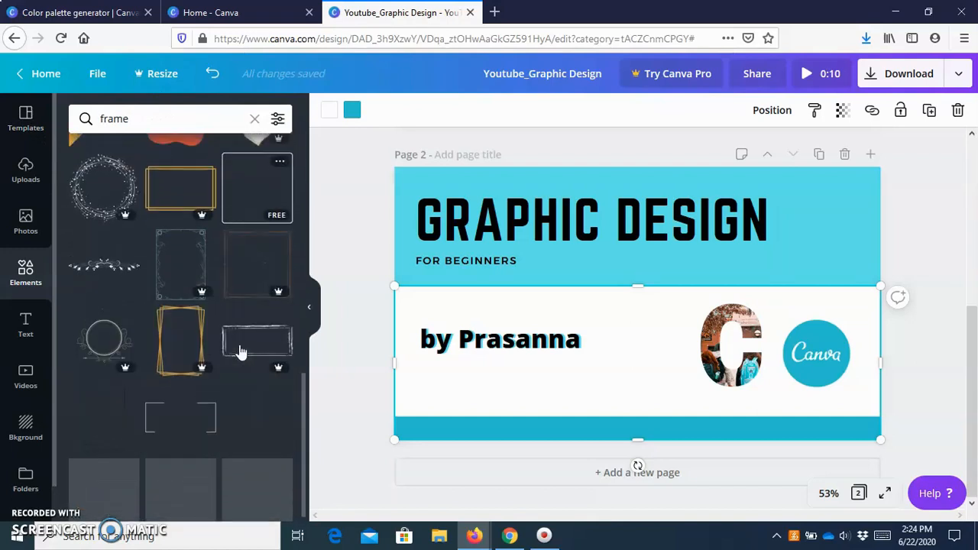
{"action": "scroll", "coordinate": [239, 351], "scroll_direction": "down", "scroll_amount": 10}
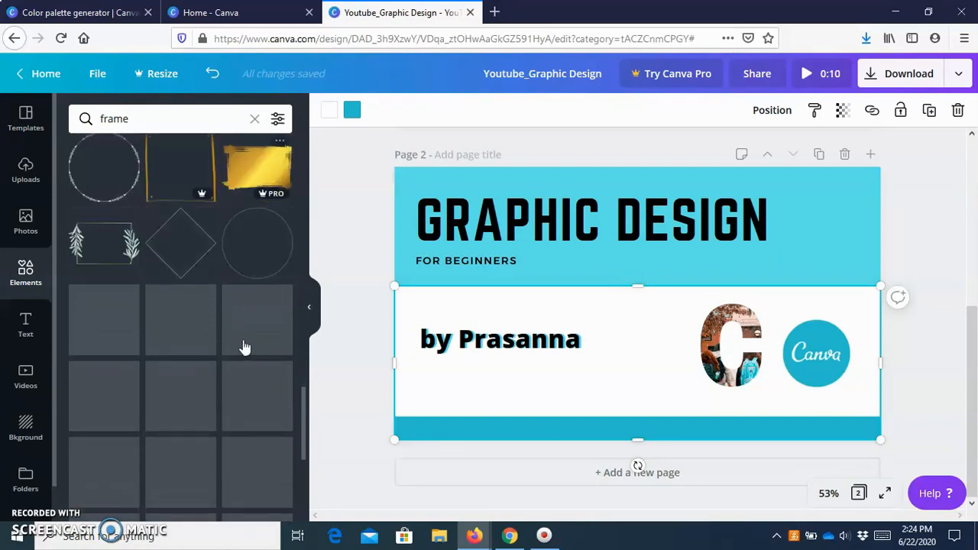
{"action": "scroll", "coordinate": [250, 342], "scroll_direction": "down", "scroll_amount": 5}
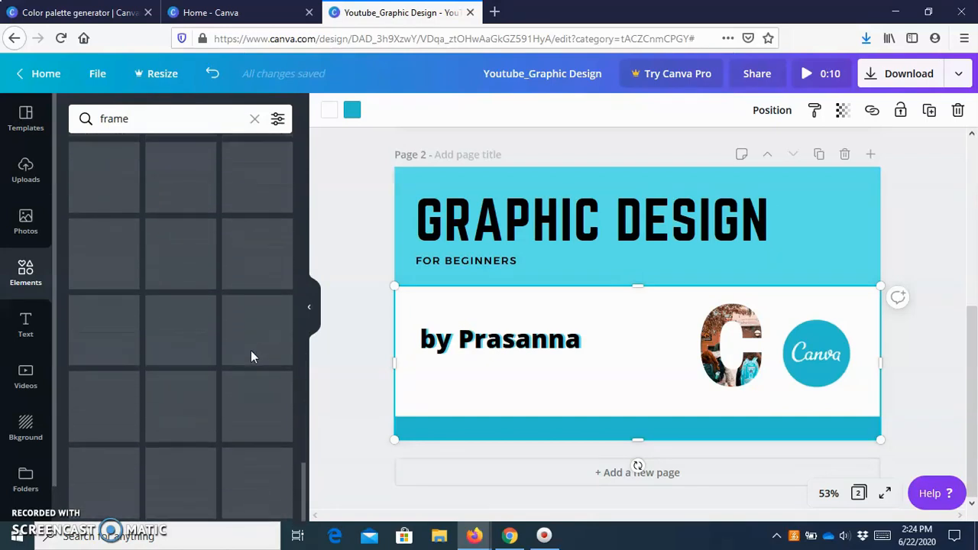
{"action": "scroll", "coordinate": [336, 229], "scroll_direction": "up", "scroll_amount": 3}
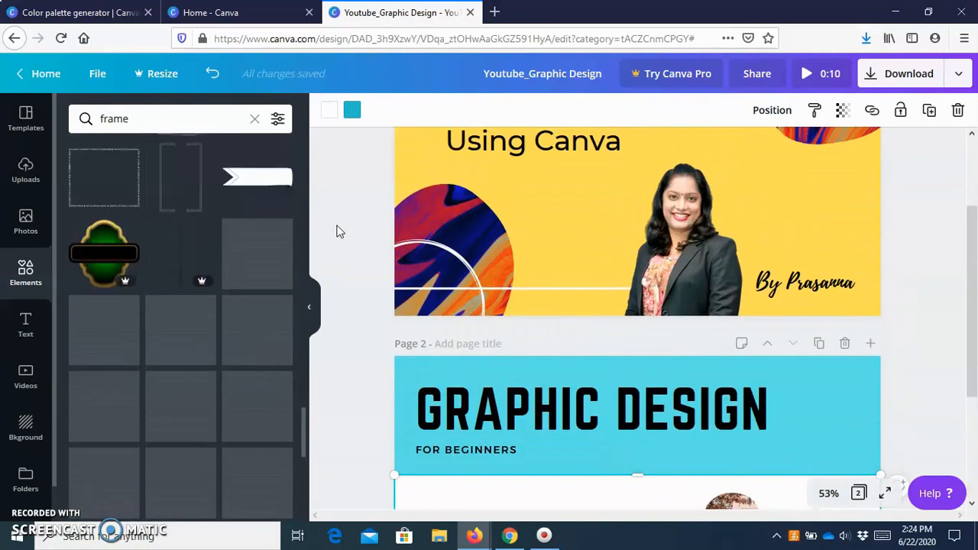
{"action": "scroll", "coordinate": [402, 302], "scroll_direction": "down", "scroll_amount": 3}
Choose the Block animation for page 2 without applying it to all pages
{"action": "left_click", "coordinate": [364, 254]}
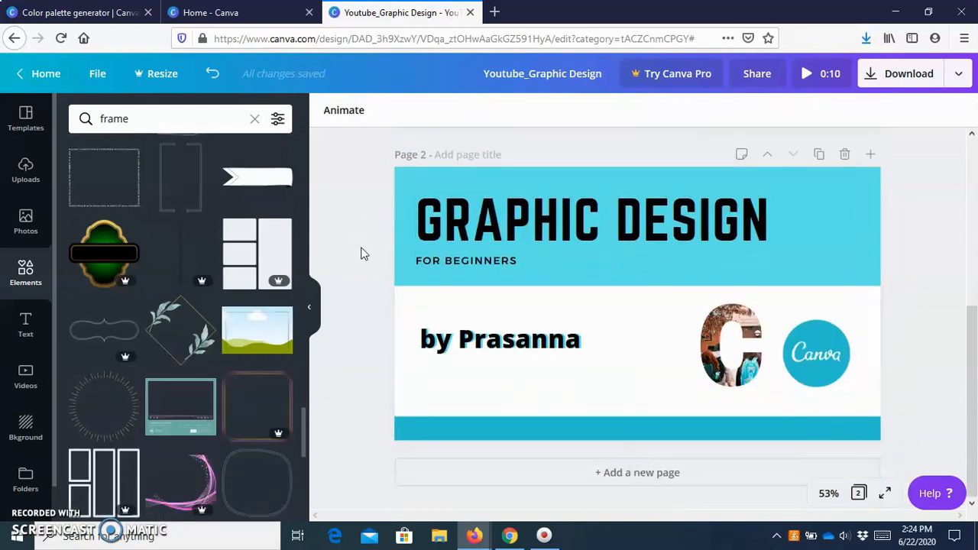
{"action": "left_click", "coordinate": [341, 113]}
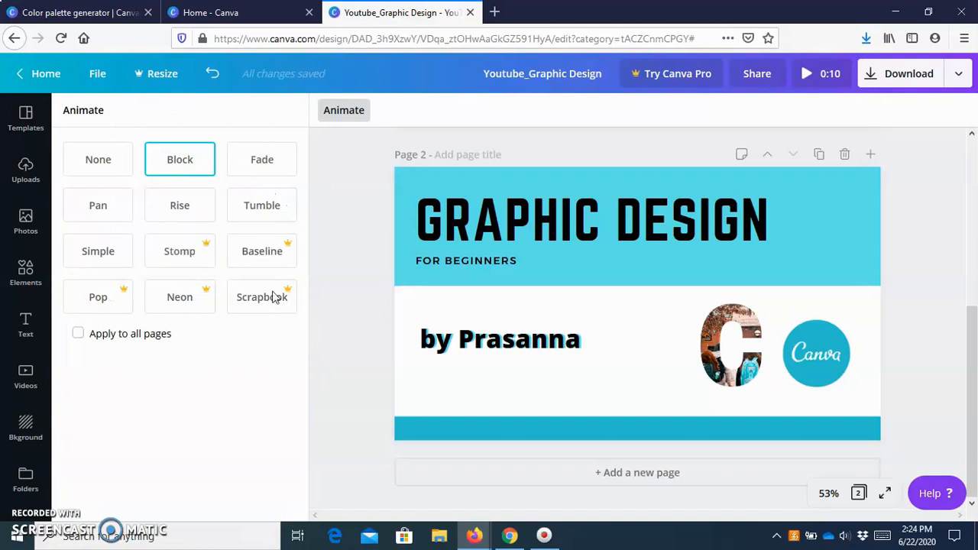
{"action": "left_click", "coordinate": [168, 171]}
{"action": "left_click", "coordinate": [168, 171]}
Download only page 2 in the Video file type and save the file to the computer
{"action": "left_click", "coordinate": [898, 73]}
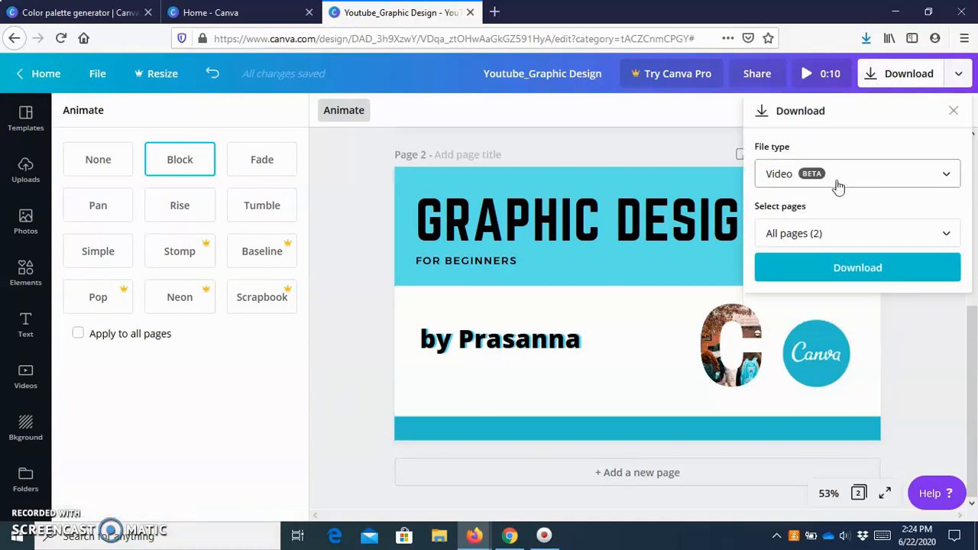
{"action": "left_click", "coordinate": [846, 235]}
{"action": "left_click", "coordinate": [823, 359]}
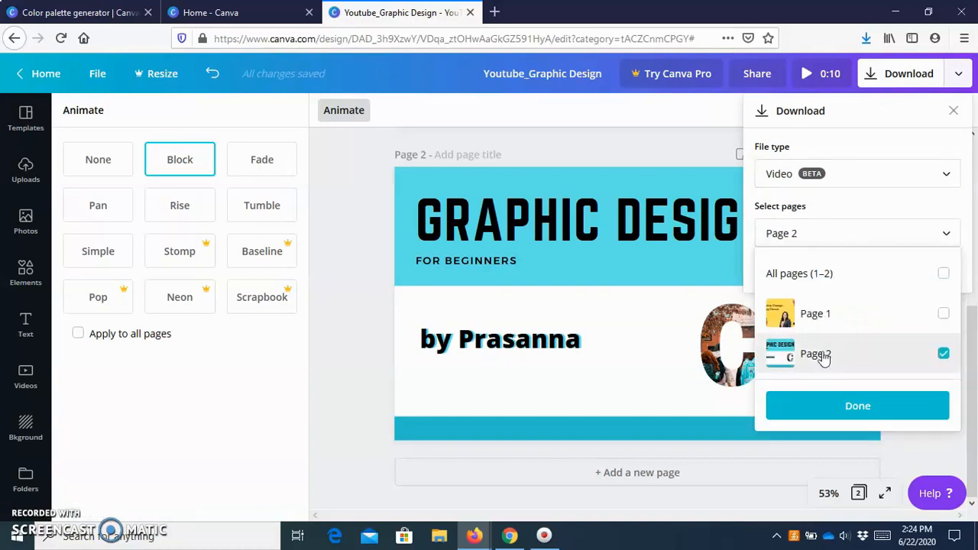
{"action": "left_click", "coordinate": [866, 413]}
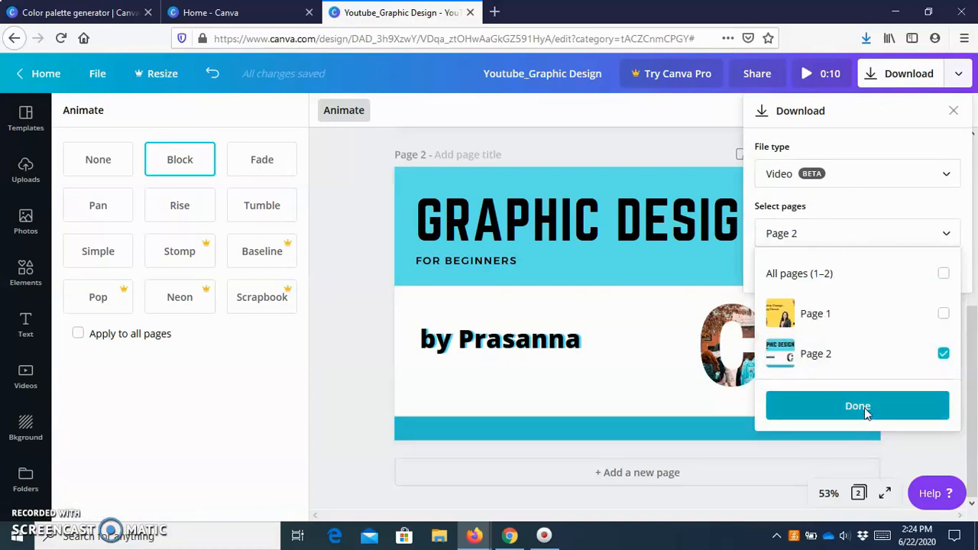
{"action": "left_click", "coordinate": [875, 269]}
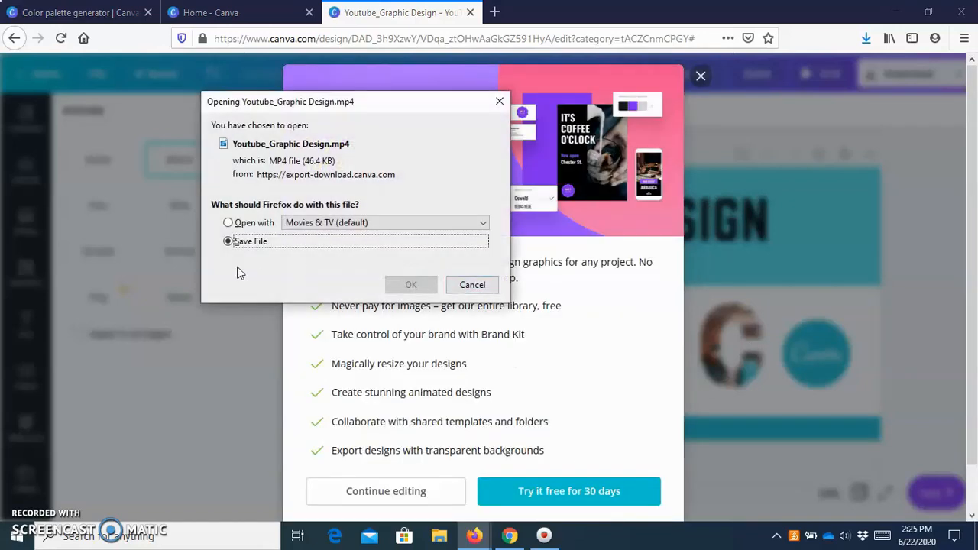
{"action": "left_click", "coordinate": [418, 286]}
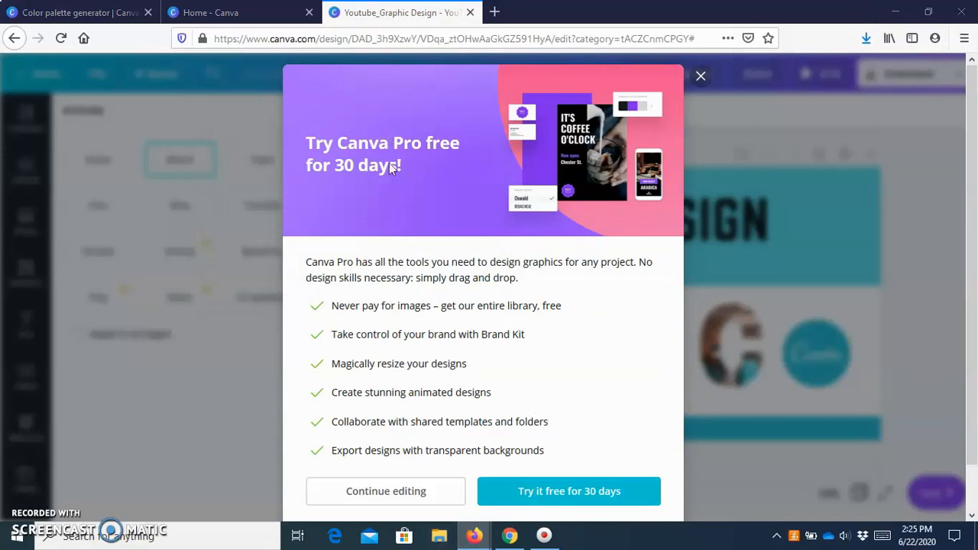
Switch to File Explorer and open the video "Youtube_Graphic Design(1)" from the Downloads folder
{"action": "left_click", "coordinate": [439, 537]}
{"action": "left_click", "coordinate": [451, 263]}
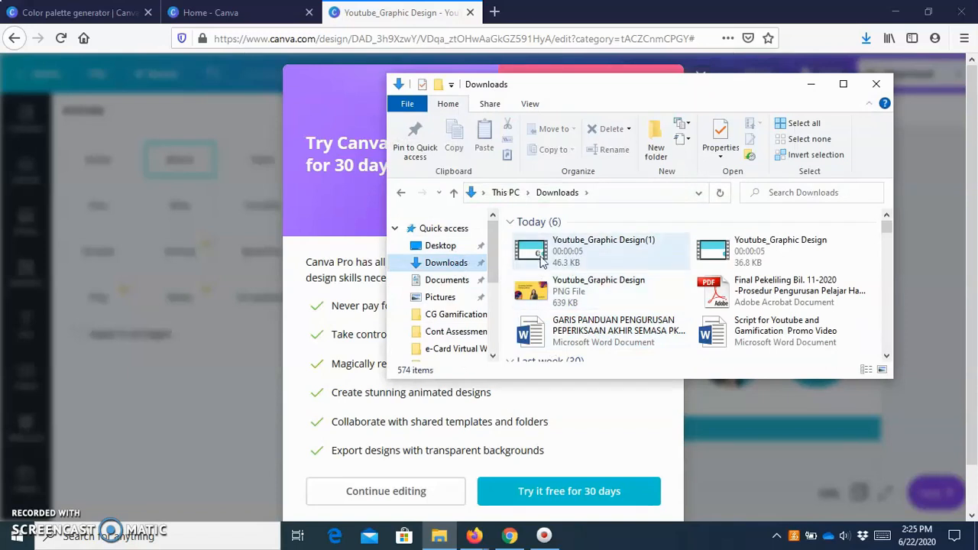
{"action": "double_click", "coordinate": [547, 259]}
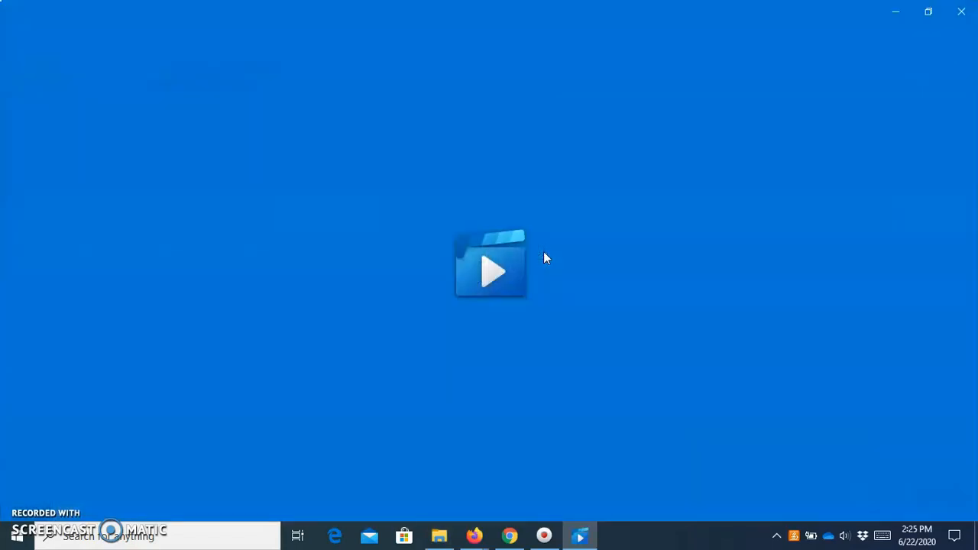